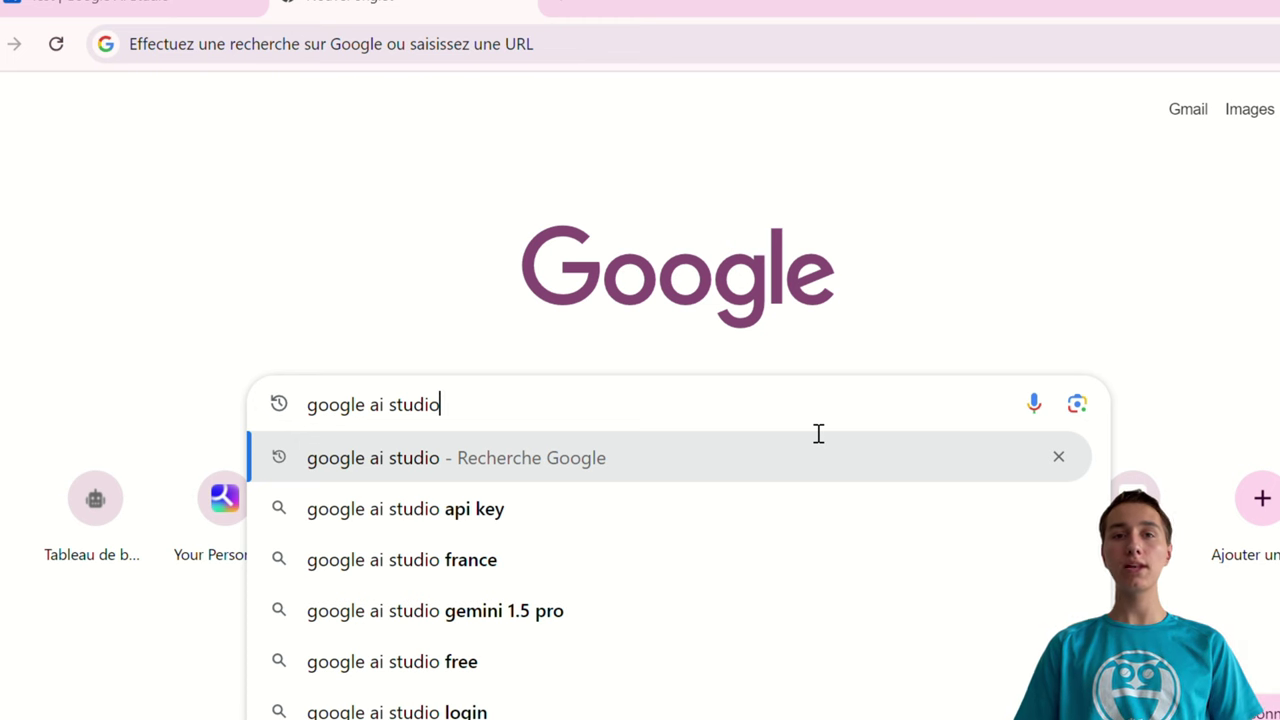
- Search Google for google ai studio, open the Google AI Studio - Gemini API result and sign in to Google AI Studio
key("Return")
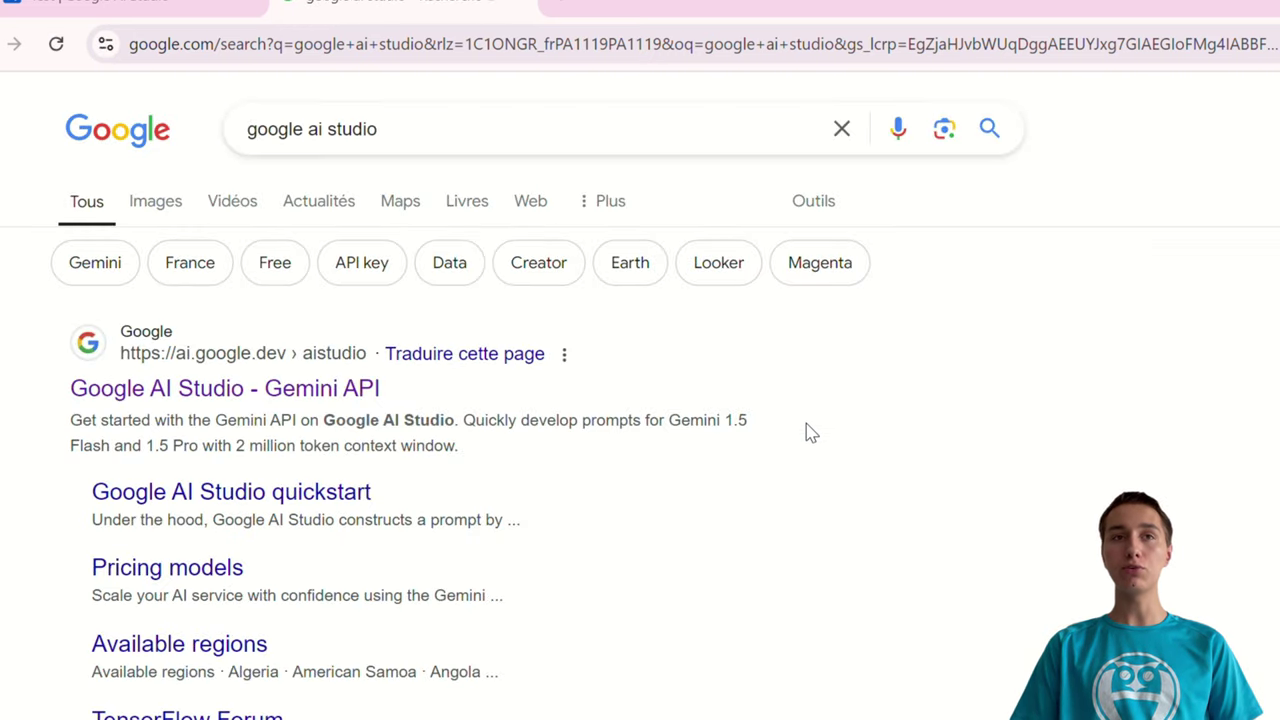
left_click(335, 390)
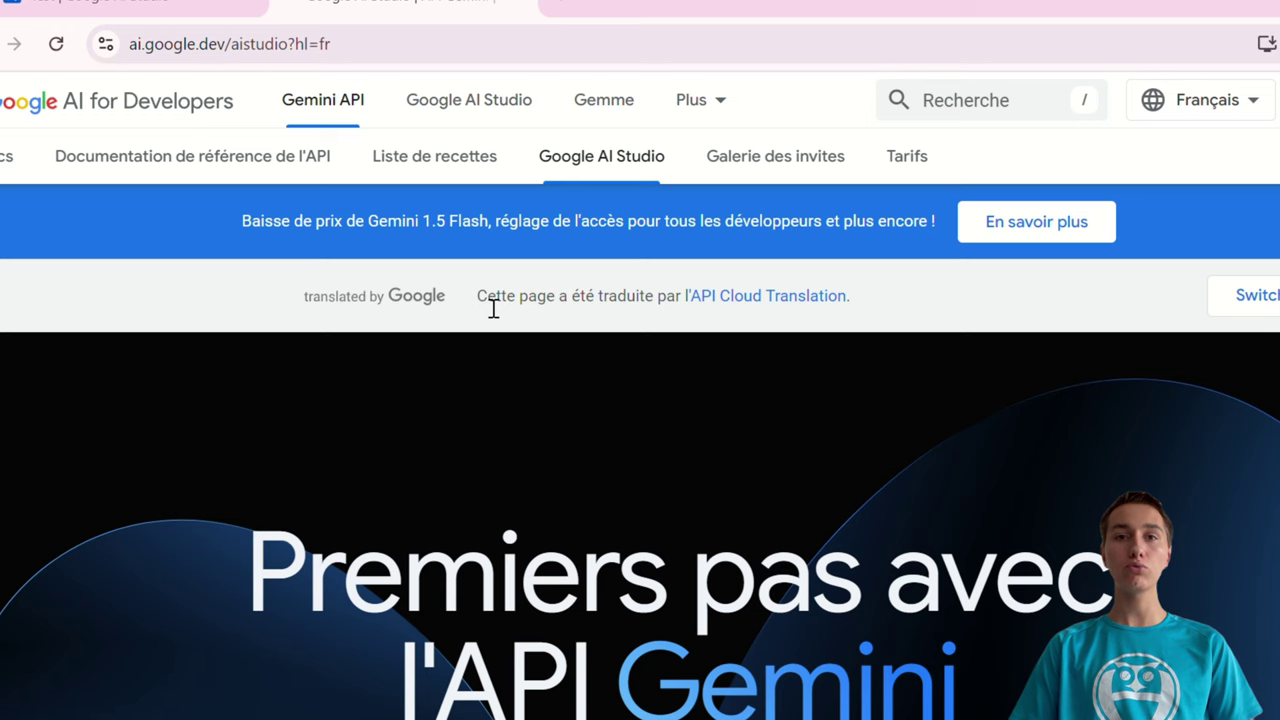
scroll(476, 257, "down", 5)
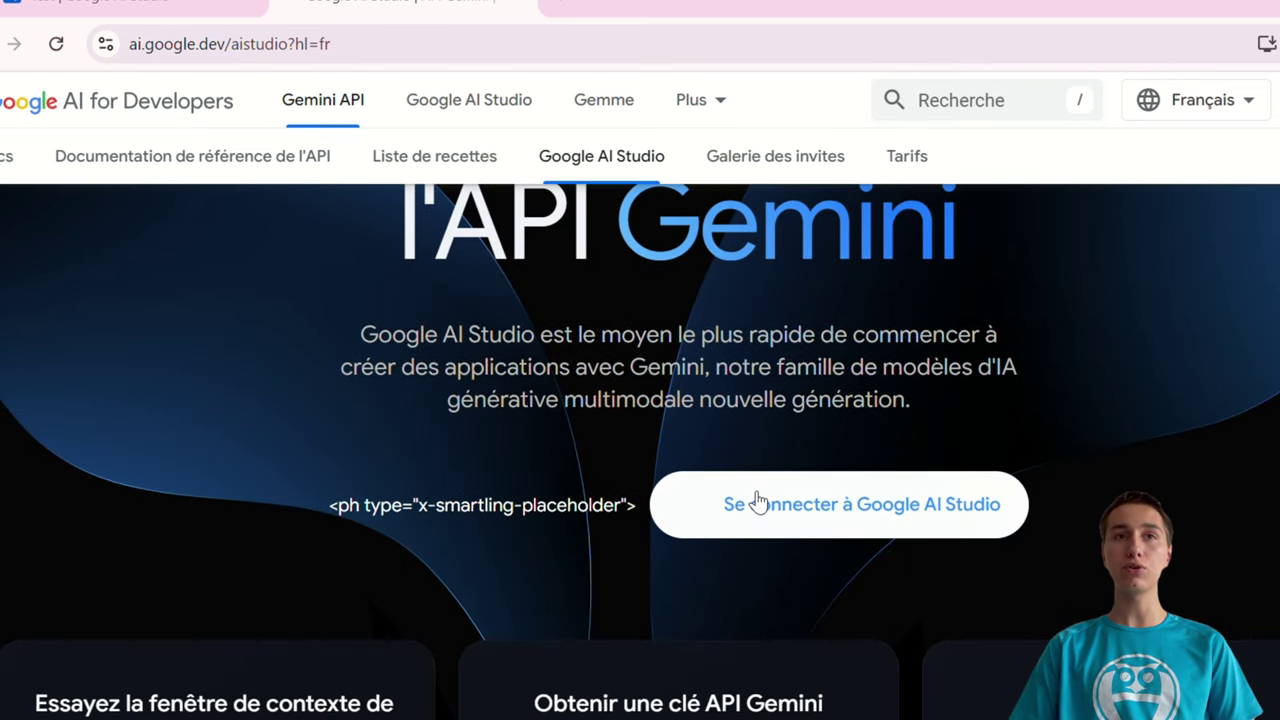
left_click(820, 520)
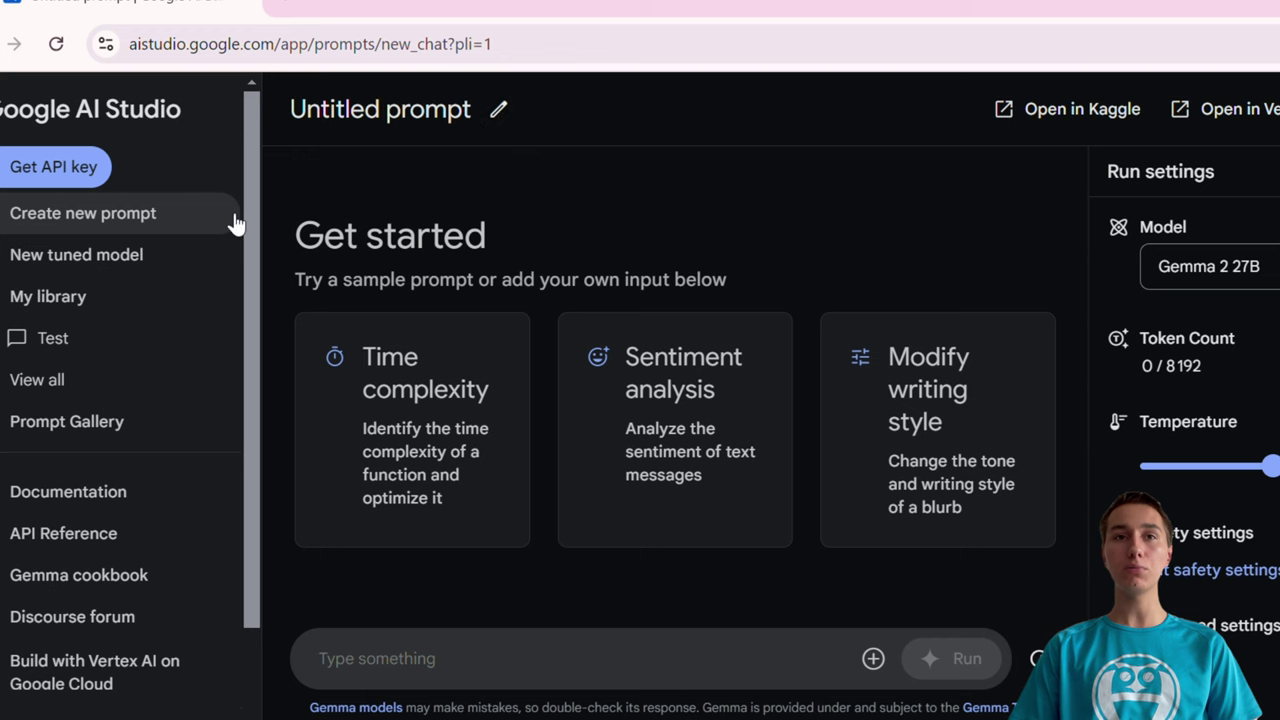
- Start a new prompt and view its name and description fields without saving anything
left_click(164, 219)
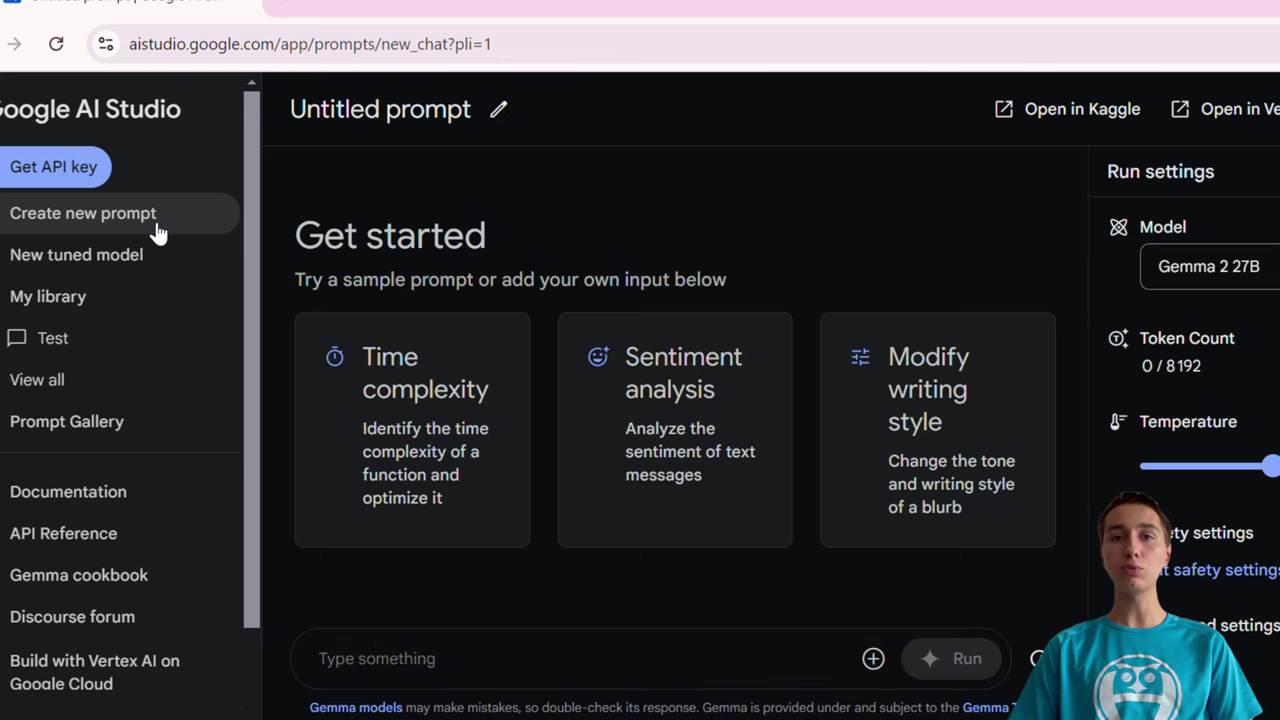
left_click(498, 128)
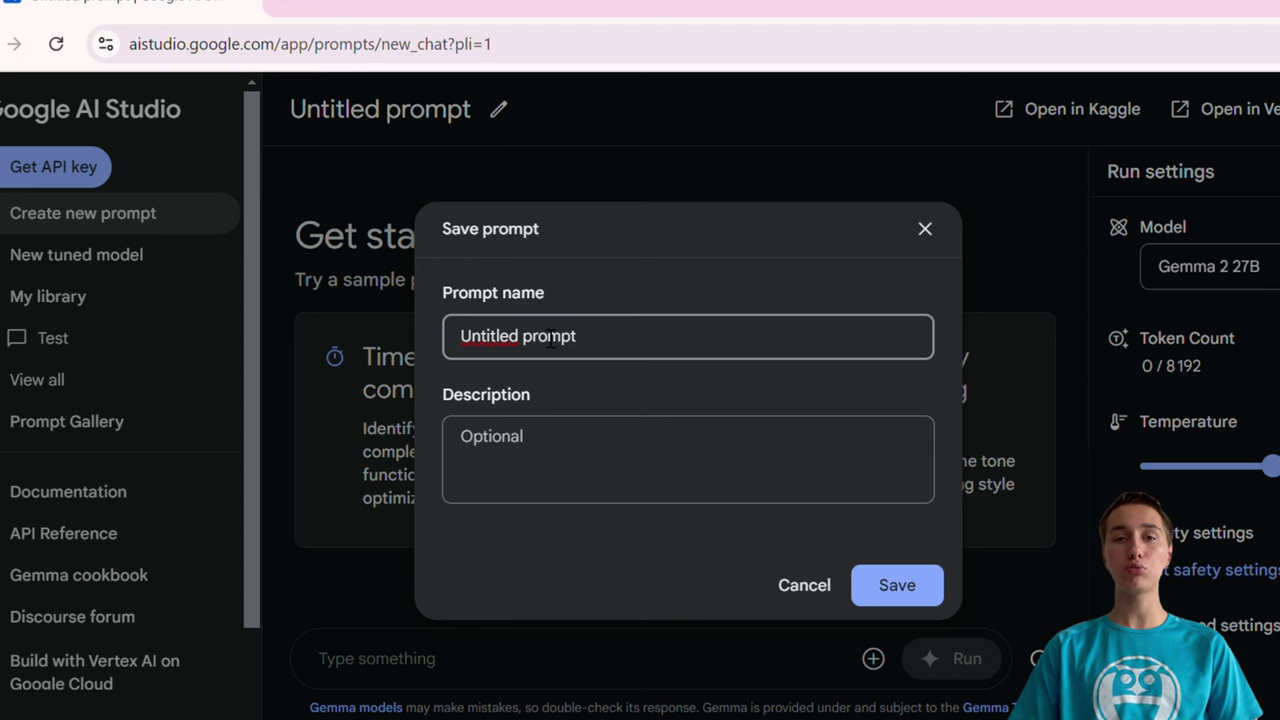
key("Escape")
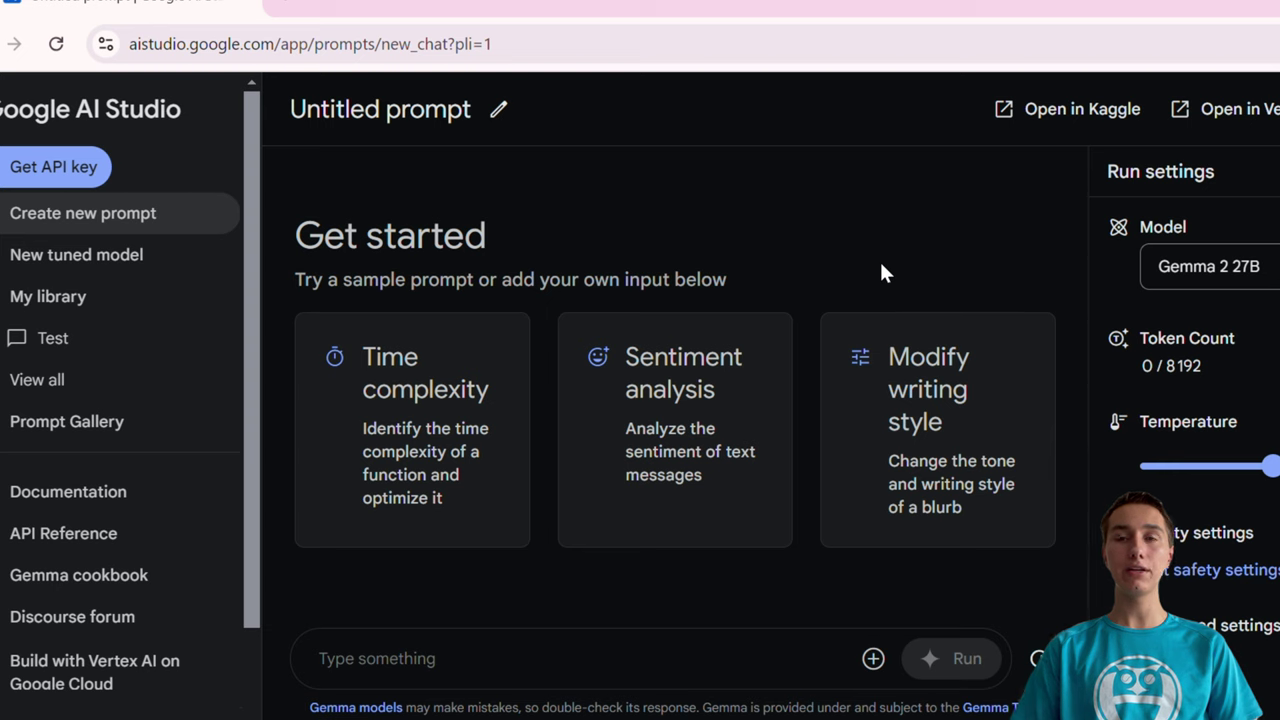
- Look through the models available for the prompt, from Gemini 1.0 Pro to Gemma 2 27B, keeping Gemma 2 27B selected
left_click(1160, 266)
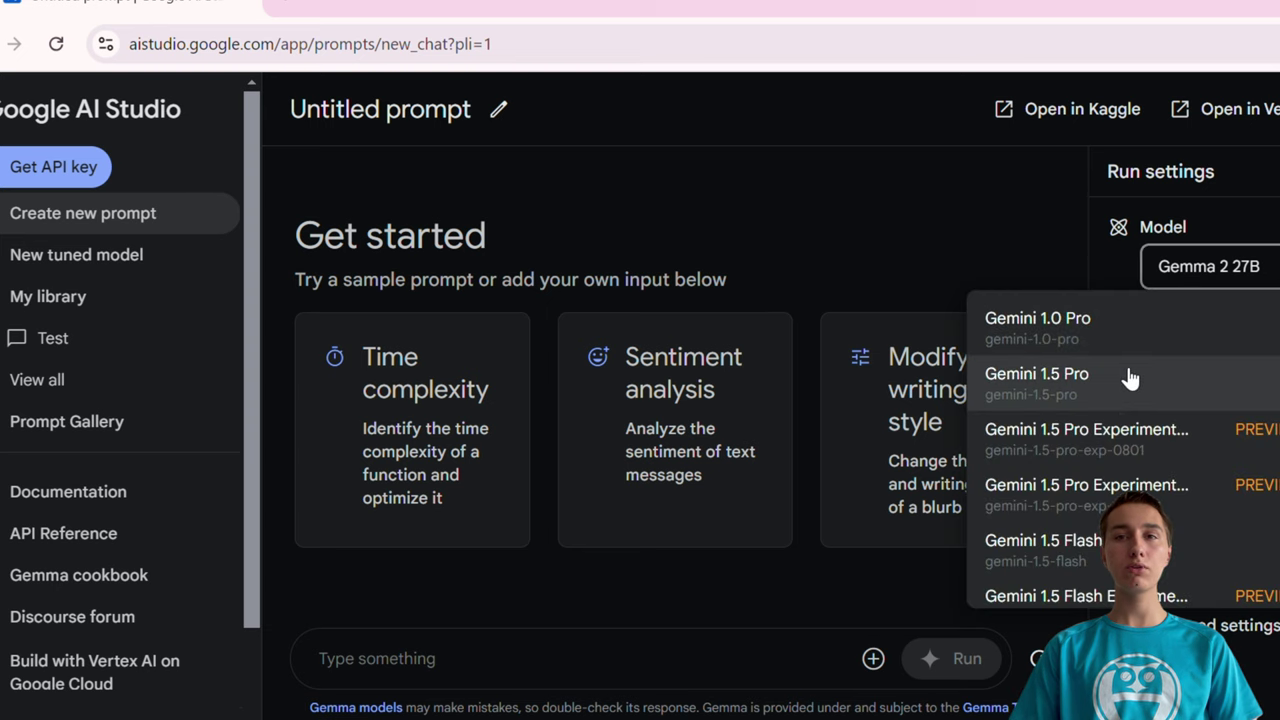
key("Escape")
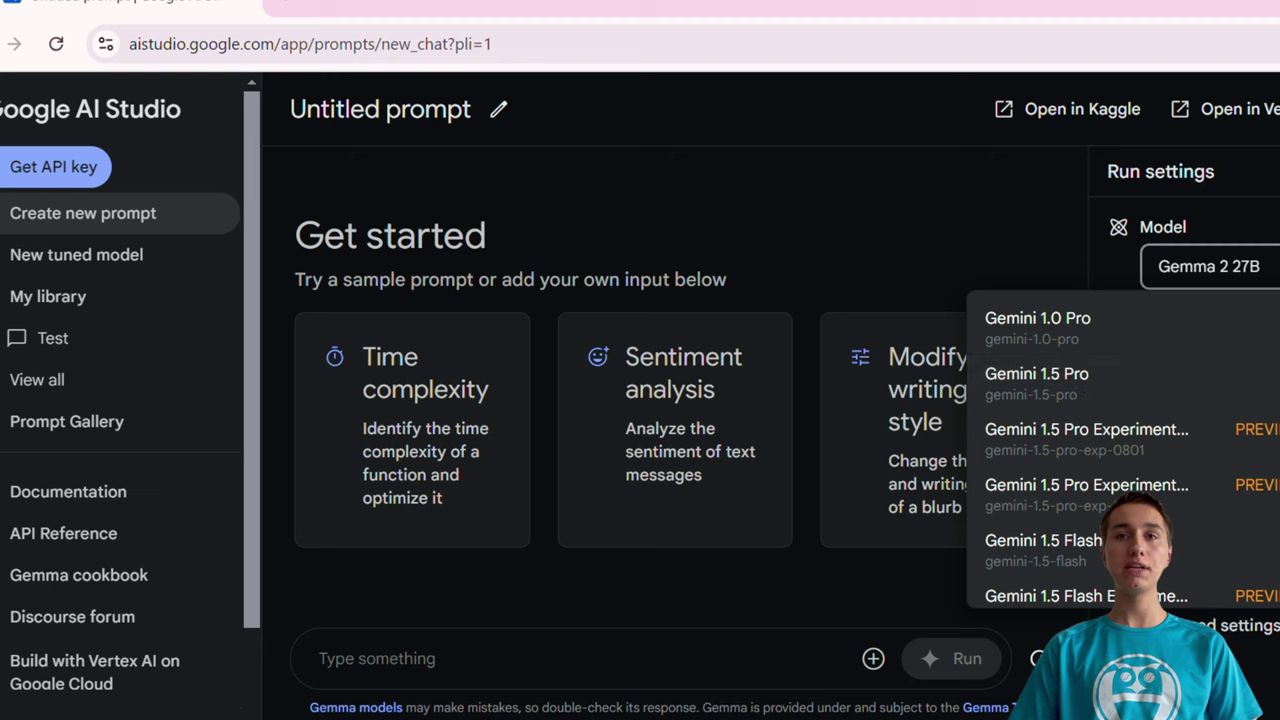
left_click(1200, 266)
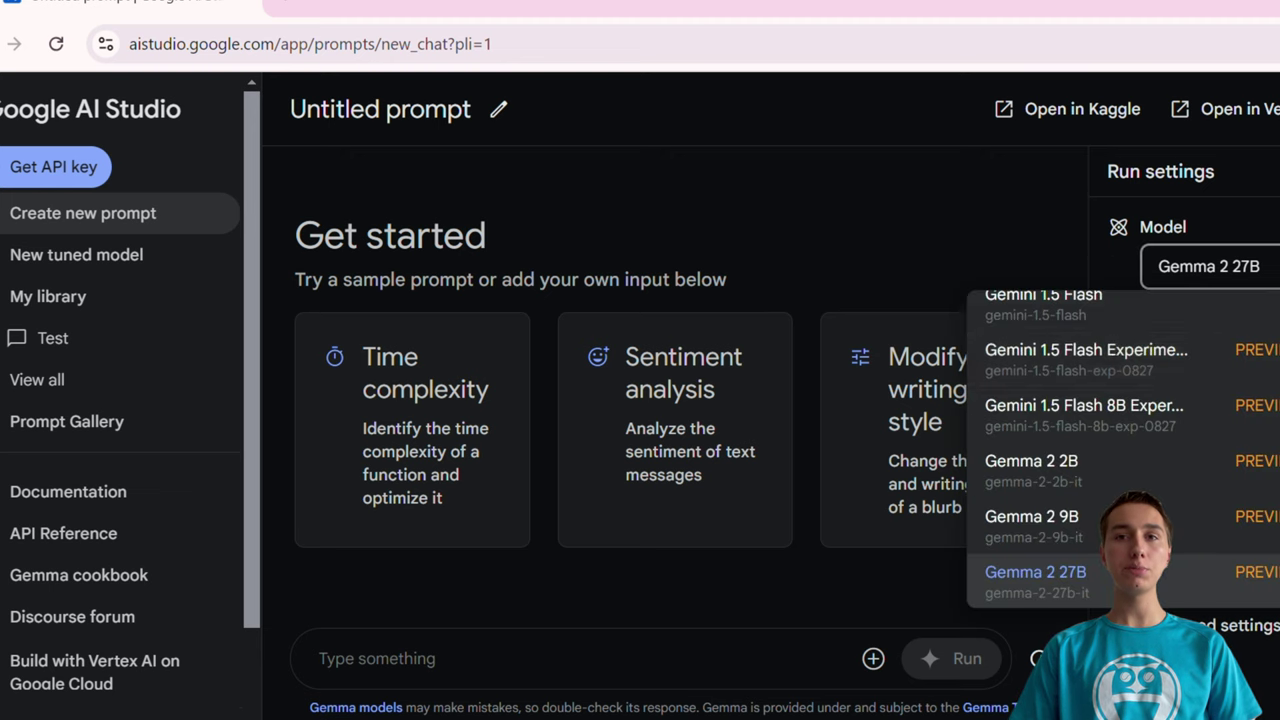
scroll(1143, 389, "up", 5)
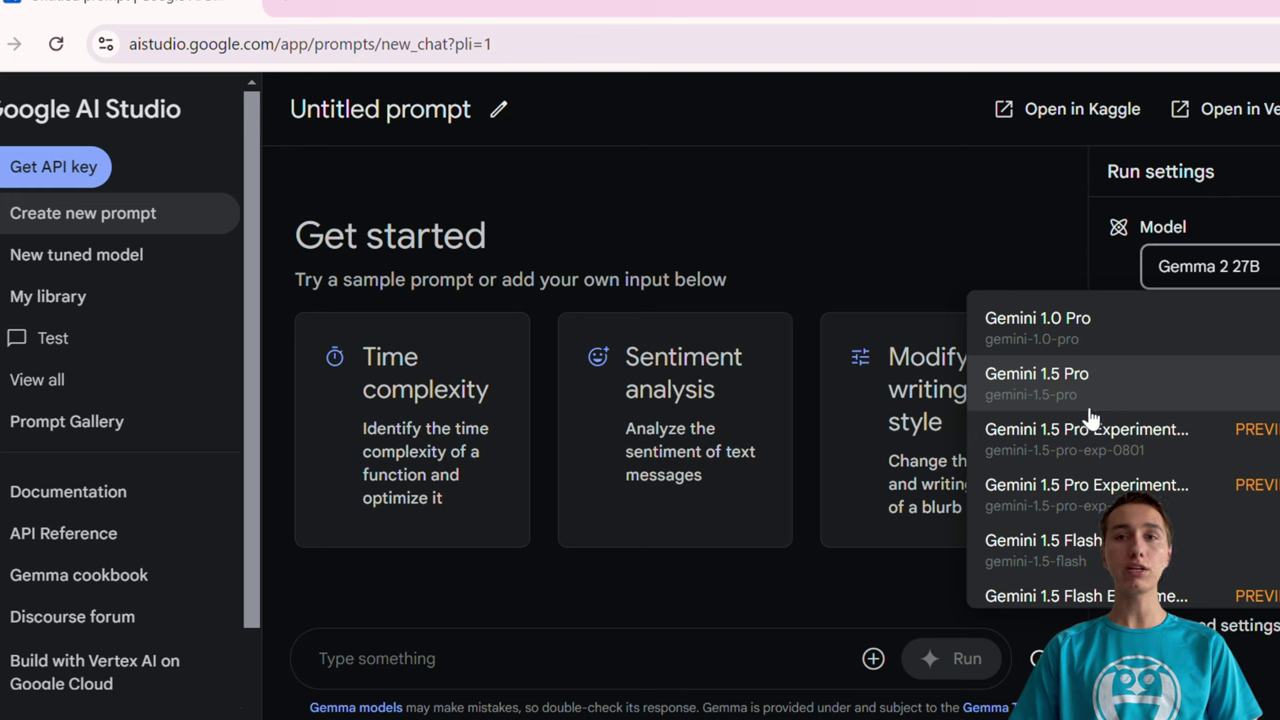
scroll(1137, 443, "down", 2)
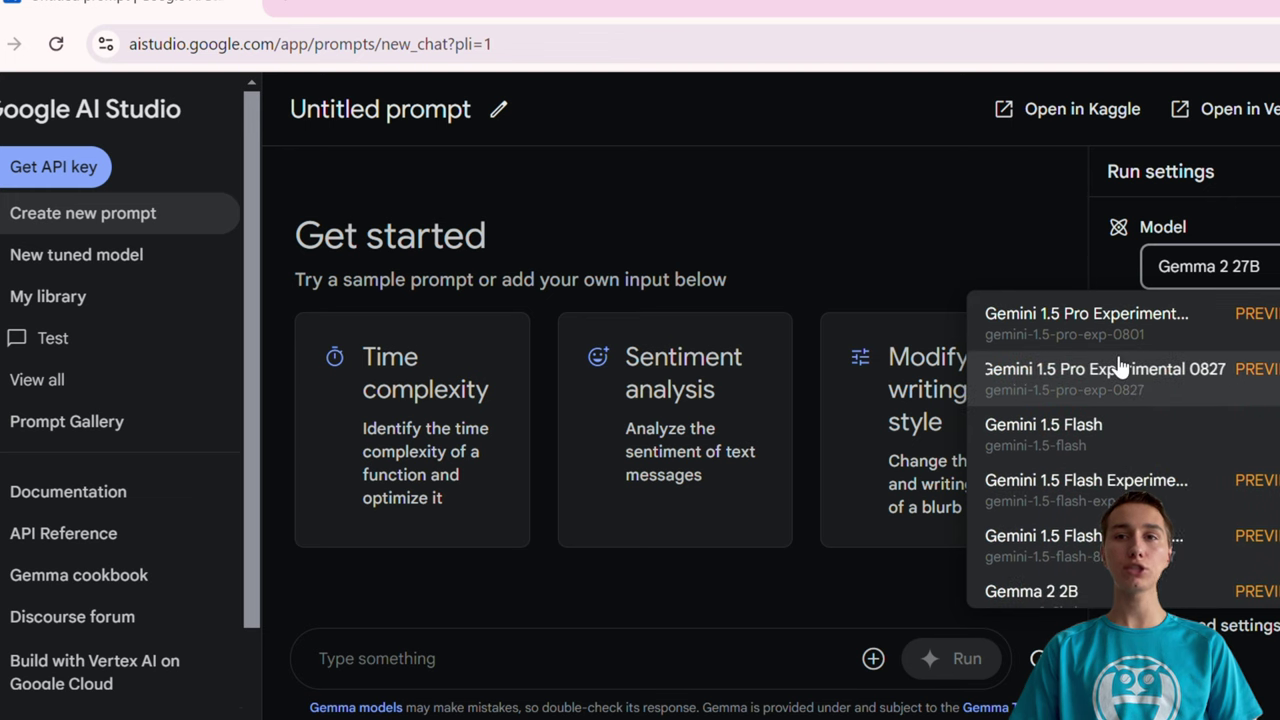
scroll(1110, 357, "down", 2)
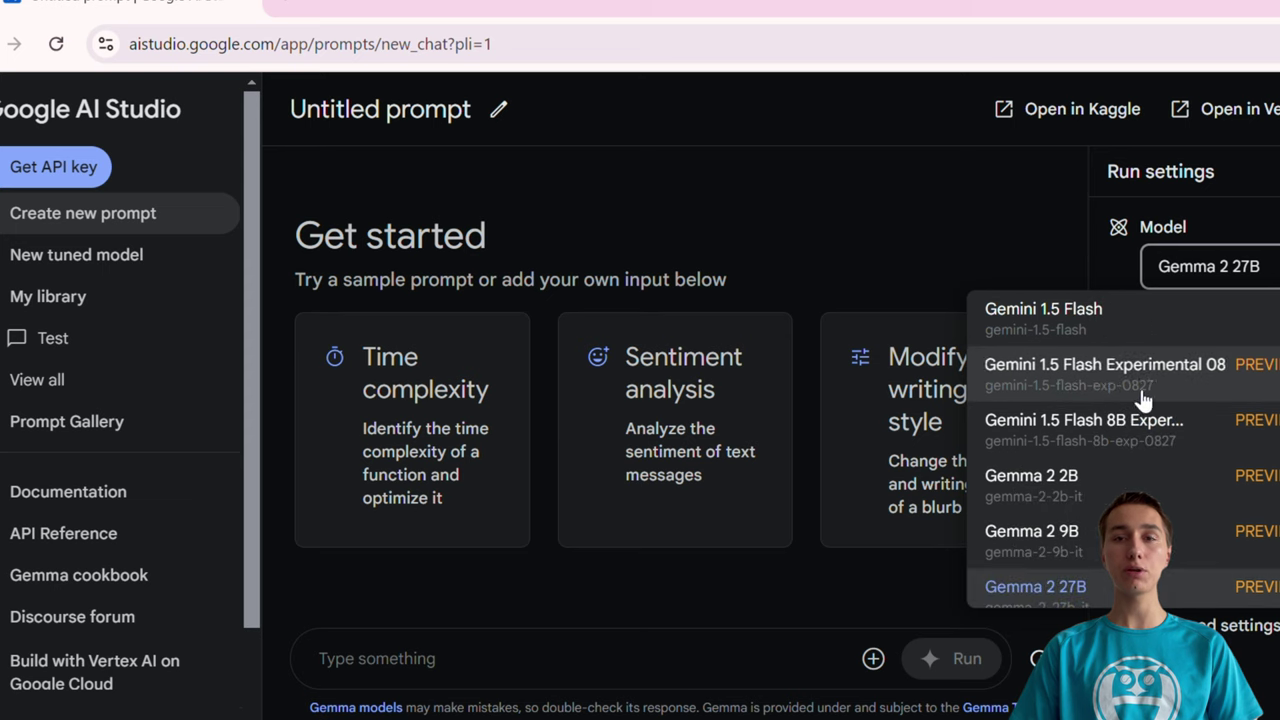
scroll(1130, 355, "down", 1)
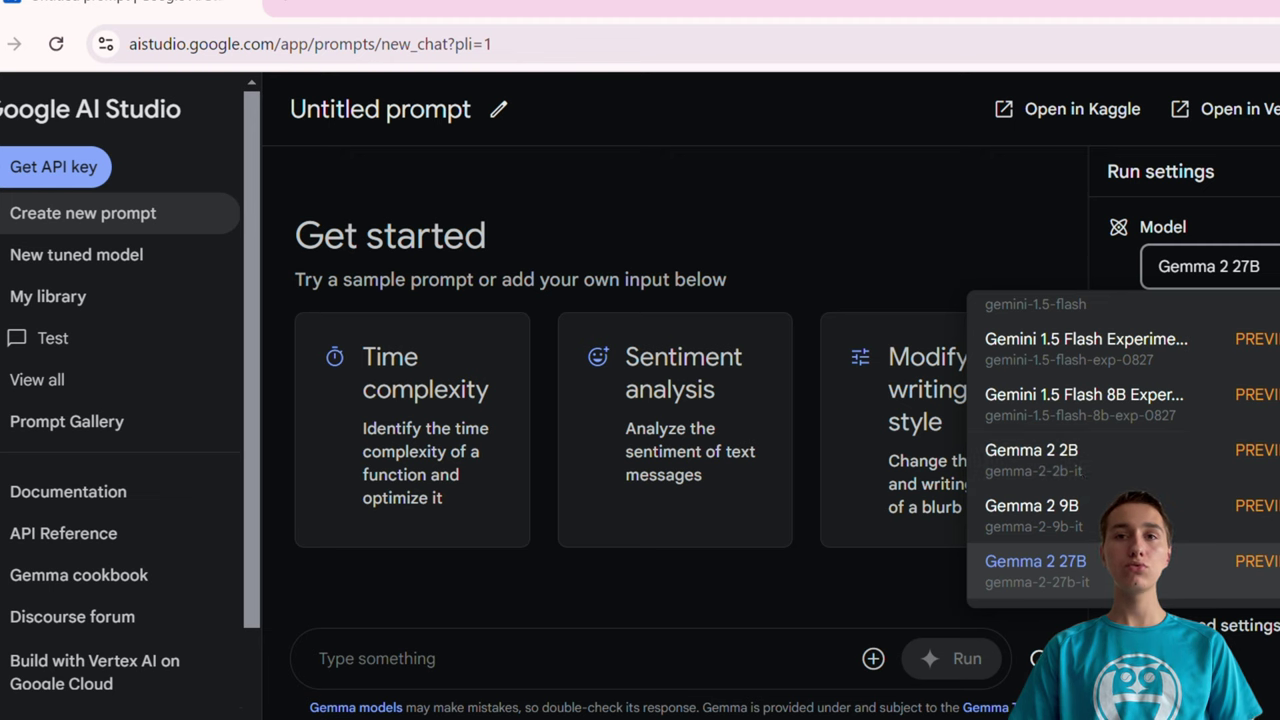
left_click(1120, 562)
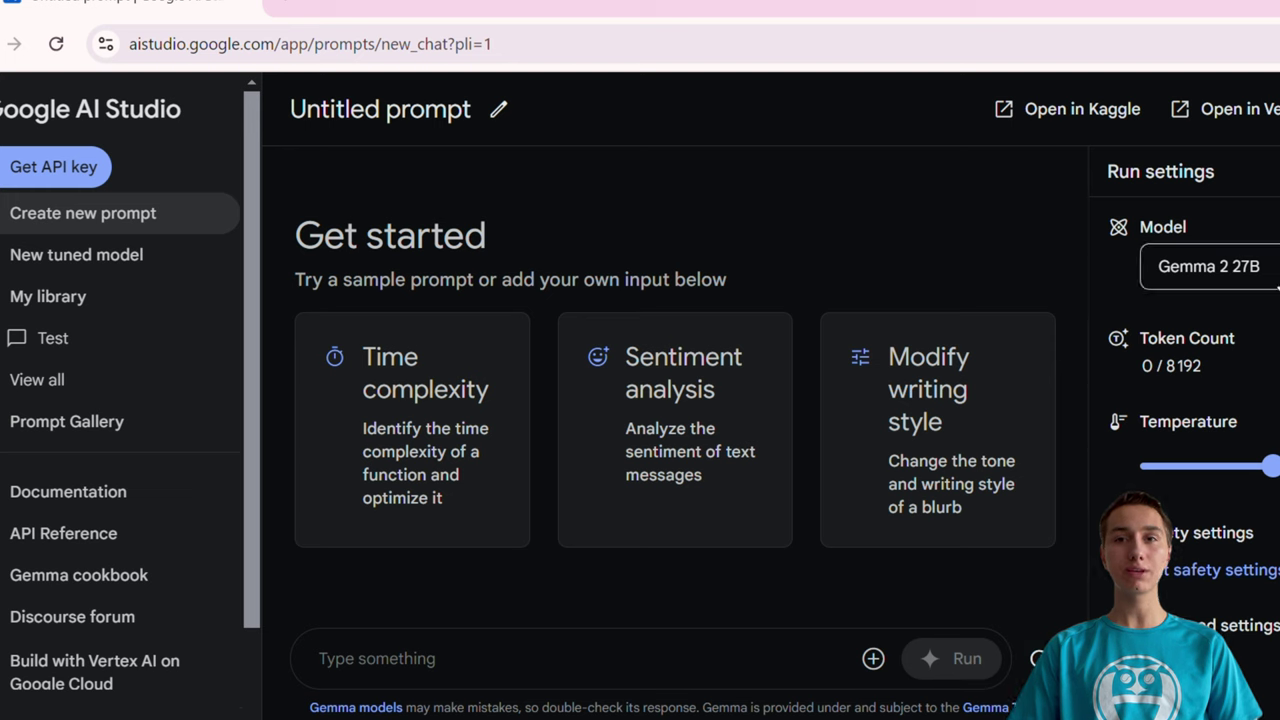
- Set the prompt's model to Gemini 1.5 Pro
left_click(1274, 272)
scroll(1243, 351, "up", 5)
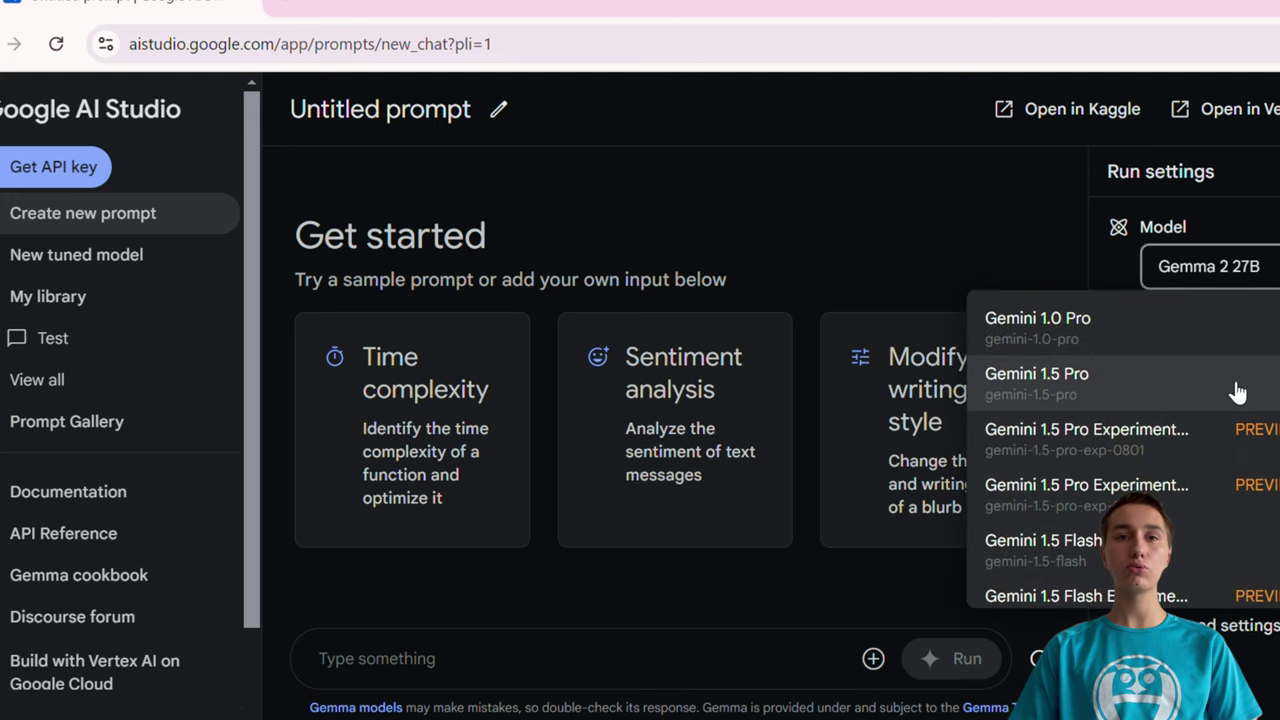
left_click(1100, 413)
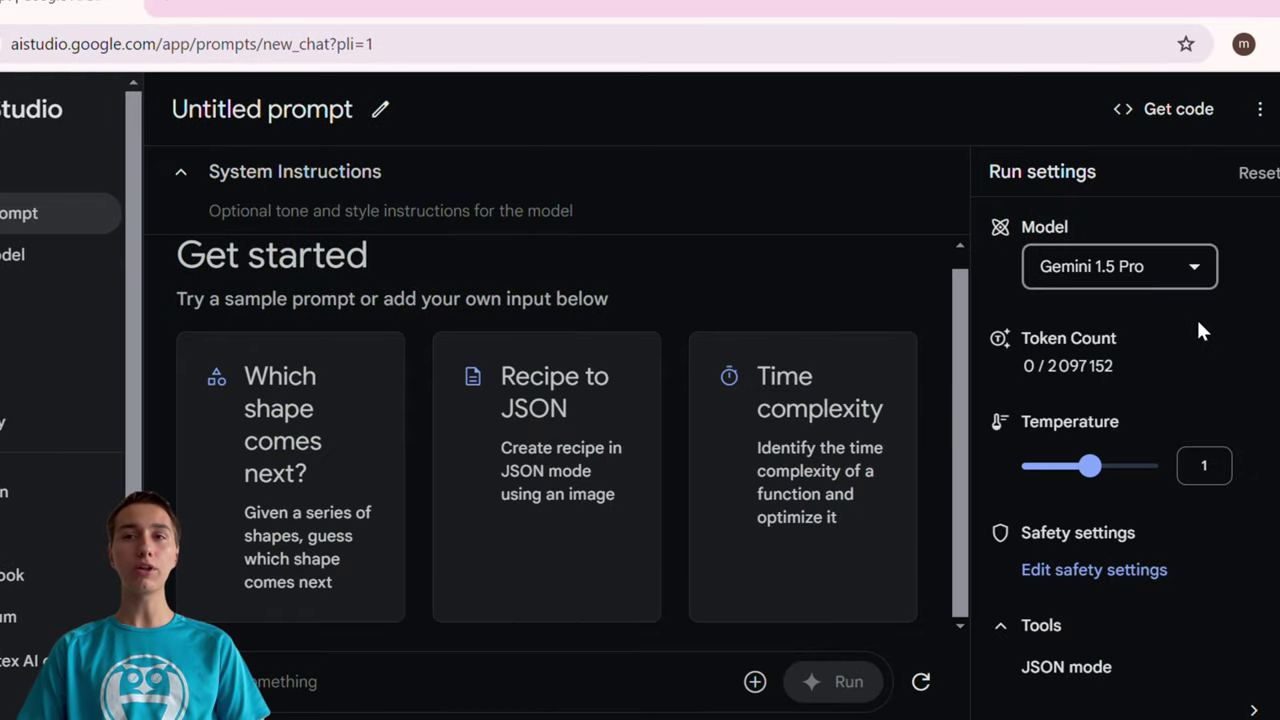
- Examine the token count and limit of the selected model in the run settings
left_click_drag(1128, 331, 1030, 333)
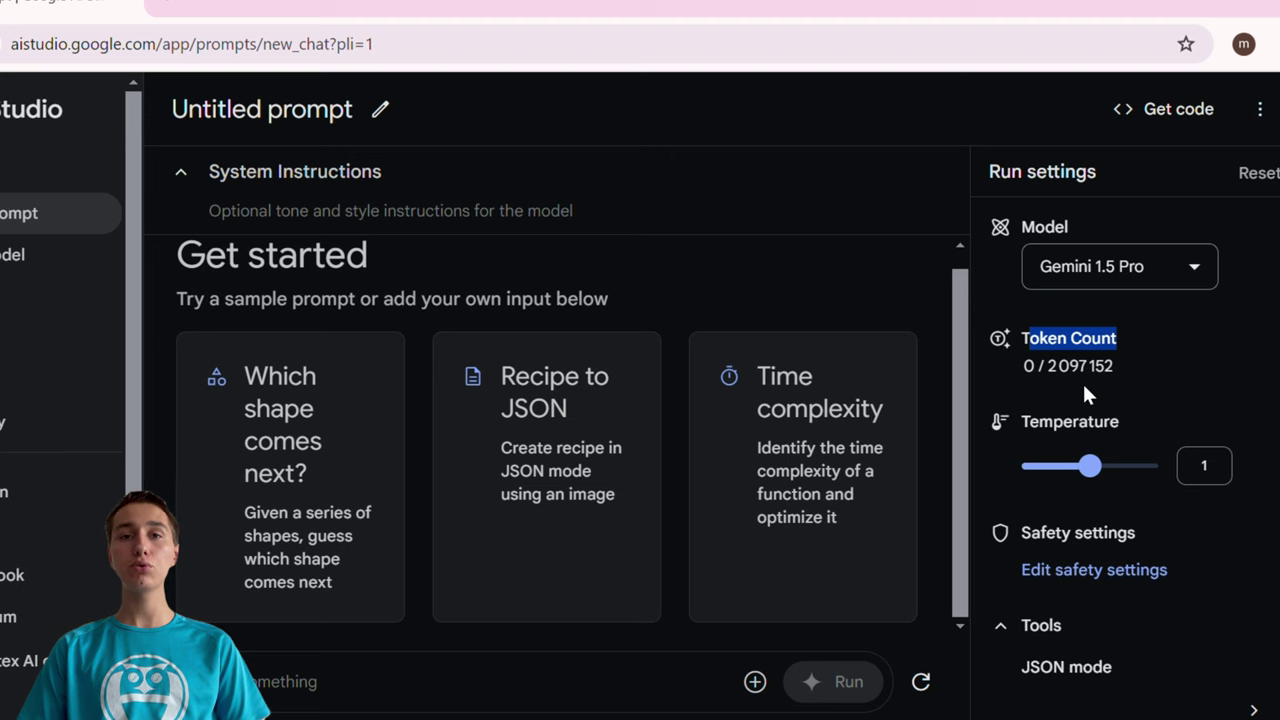
mouse_move(1085, 356)
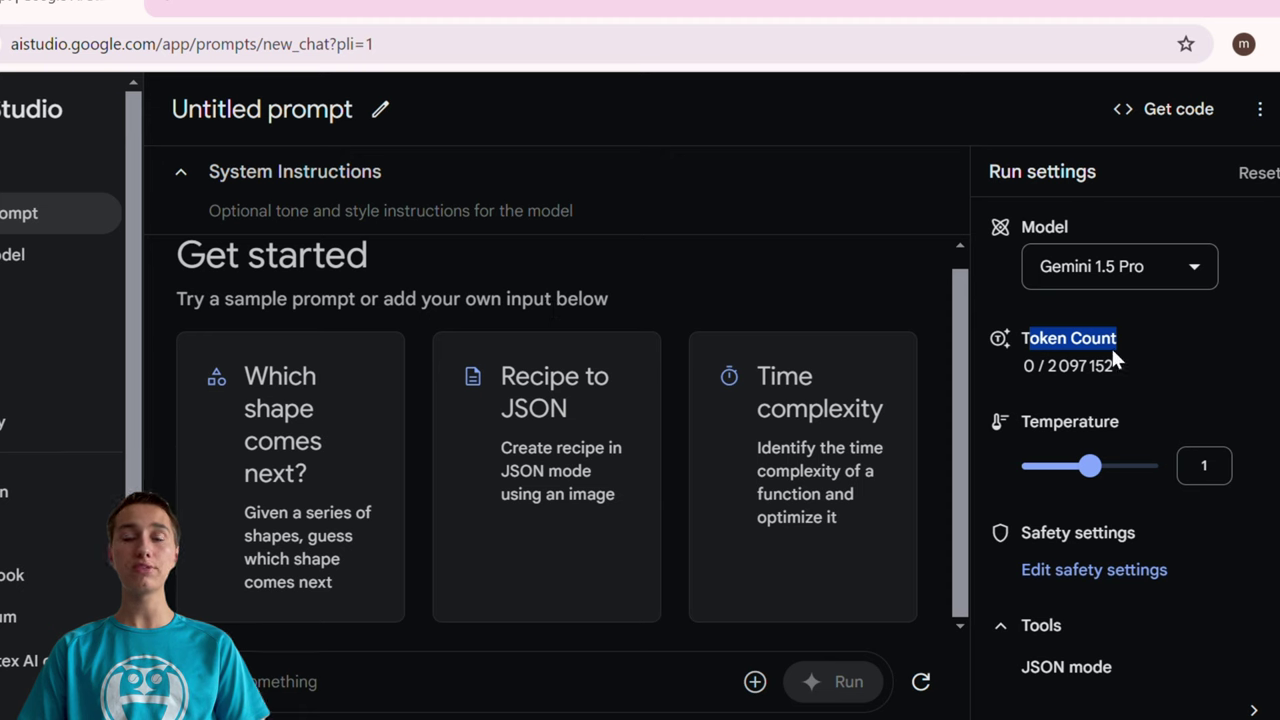
left_click(1174, 370)
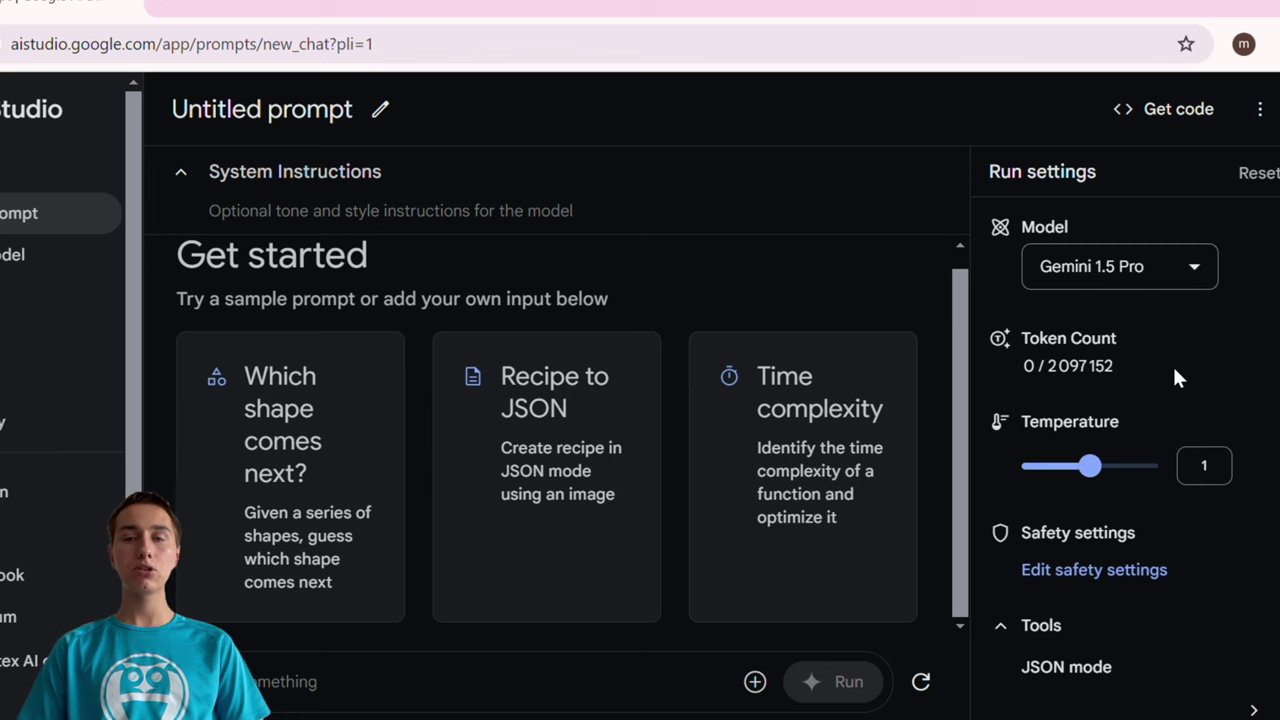
- Try temperatures of 0.35, 2 and 1.15 for the model, and leave the temperature at 1.65
scroll(1160, 390, "down", 1)
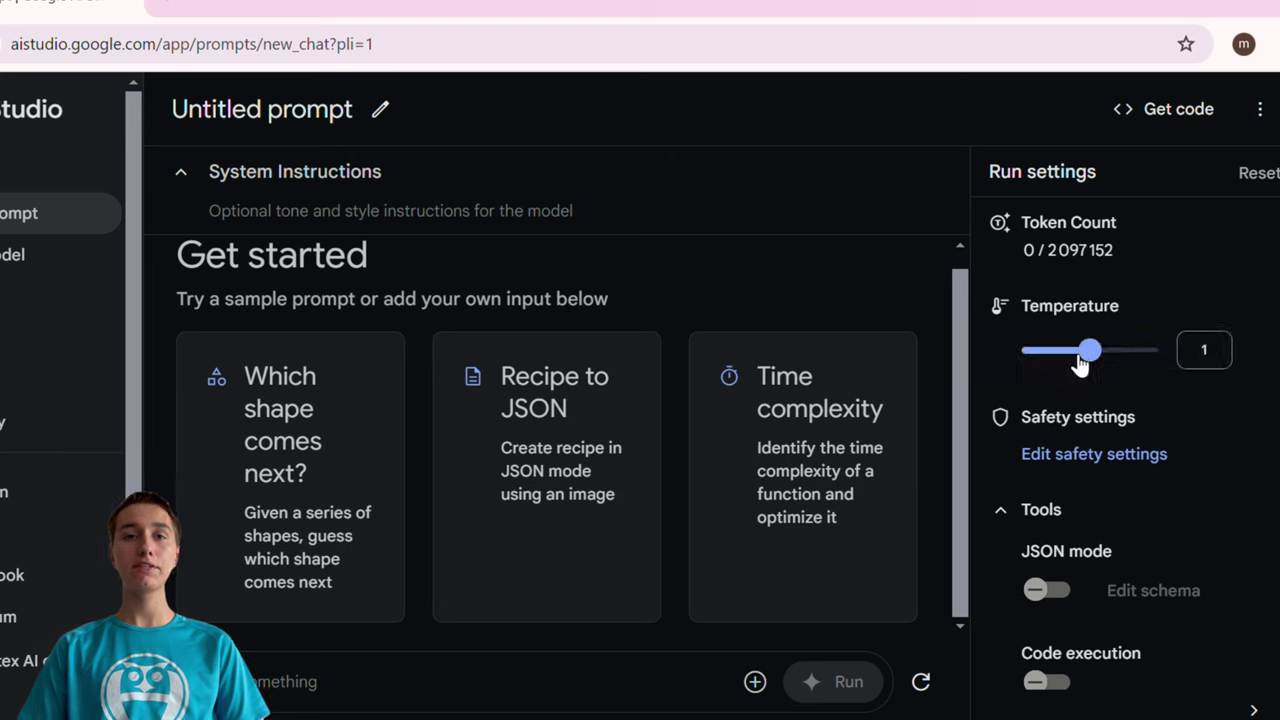
left_click_drag(1086, 352, 1055, 366)
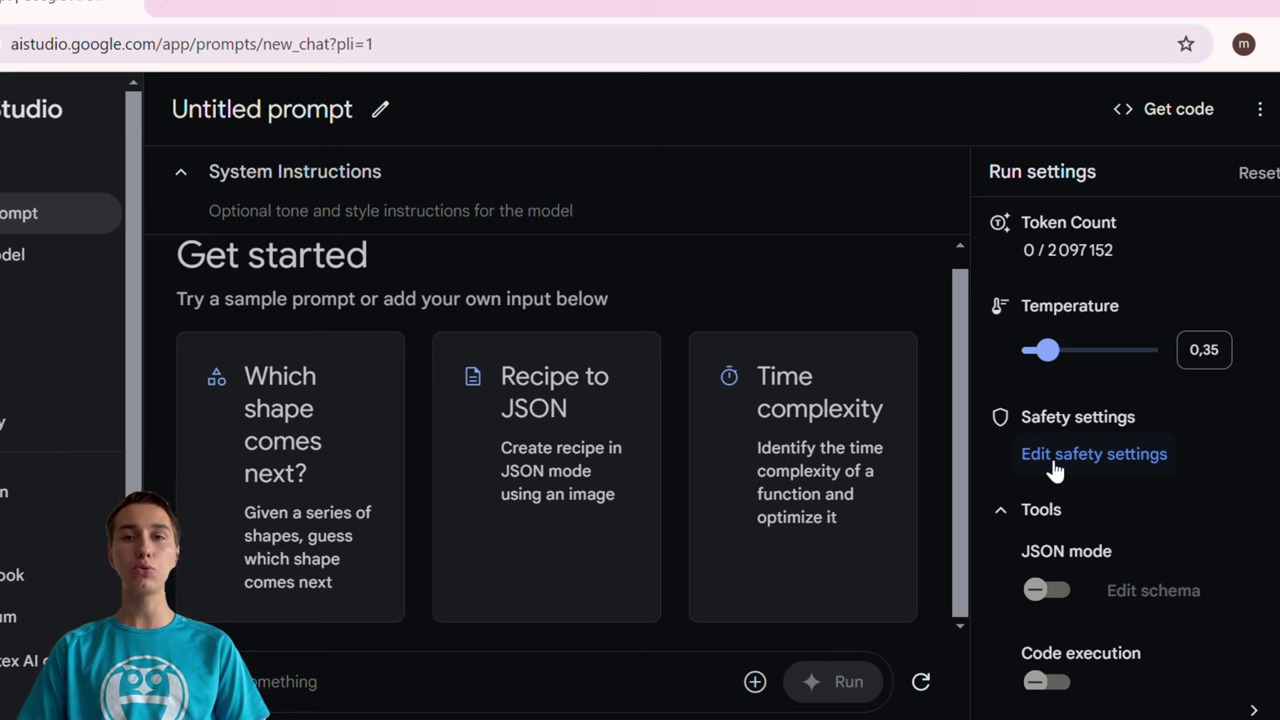
left_click_drag(1047, 352, 1168, 370)
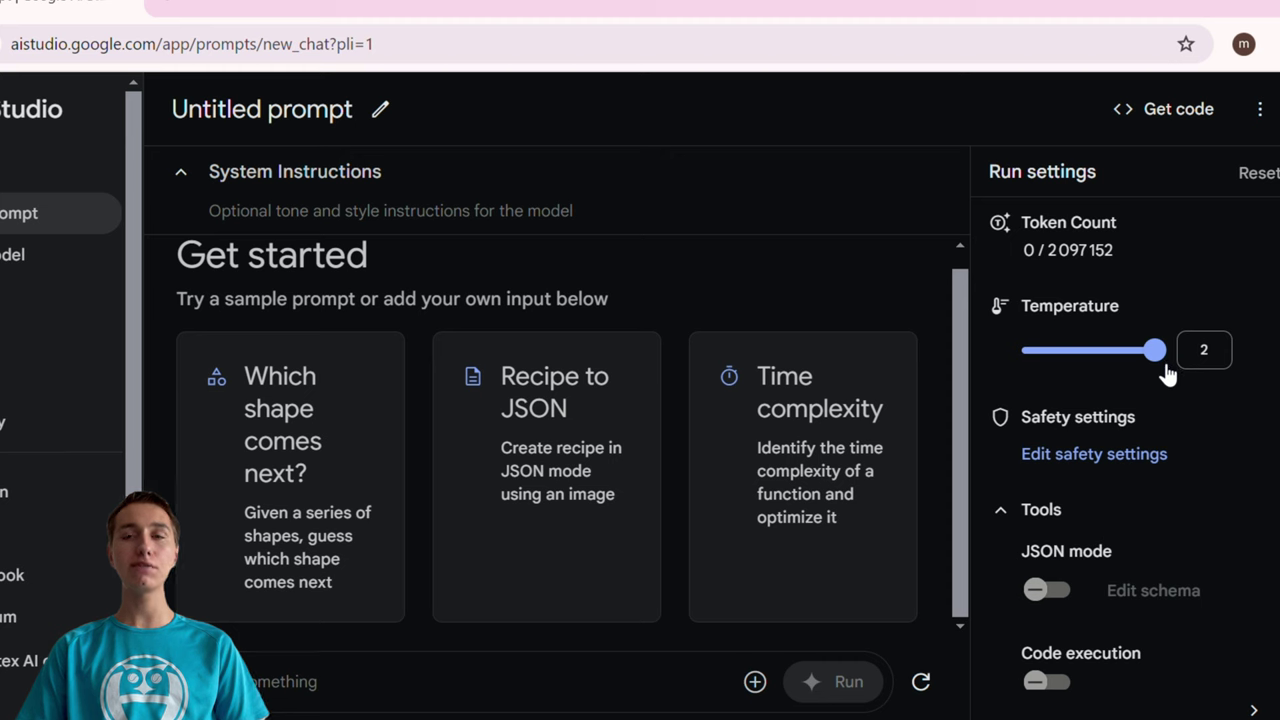
left_click(1099, 354)
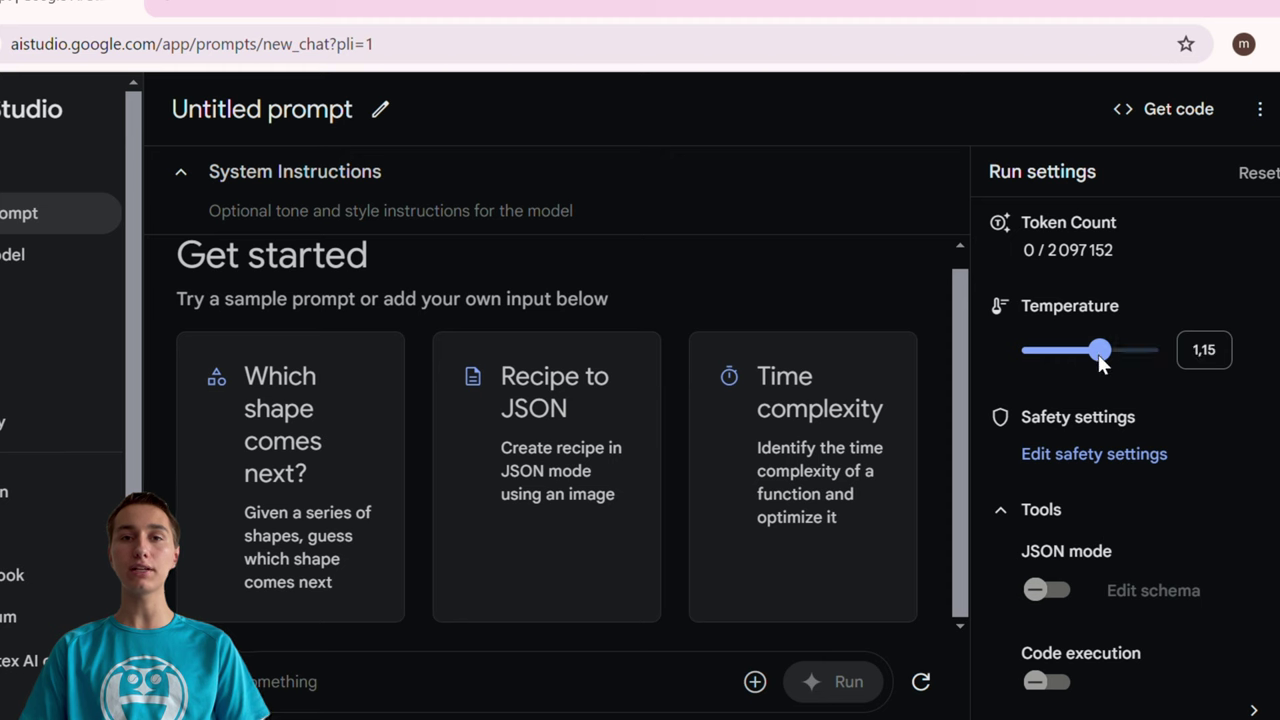
left_click_drag(1100, 351, 1137, 362)
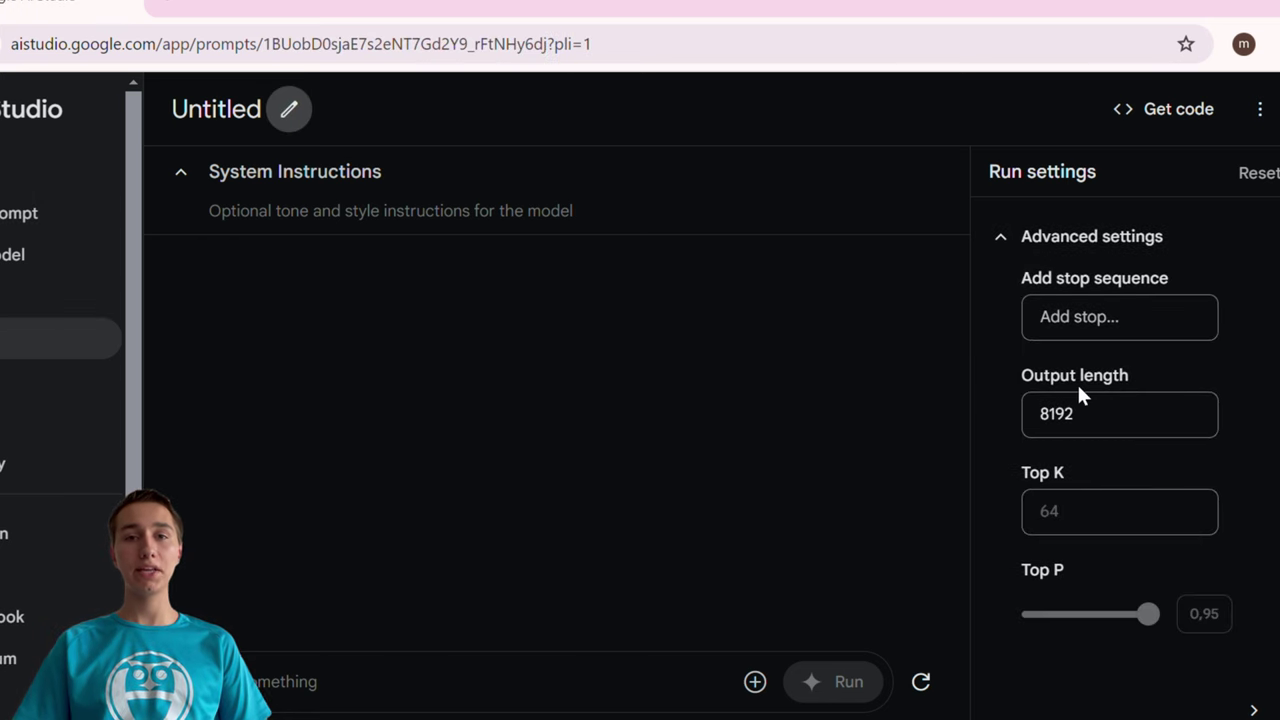
- Examine the stop sequence and output length settings and the system instructions area, leaving them unedited
mouse_move(1080, 383)
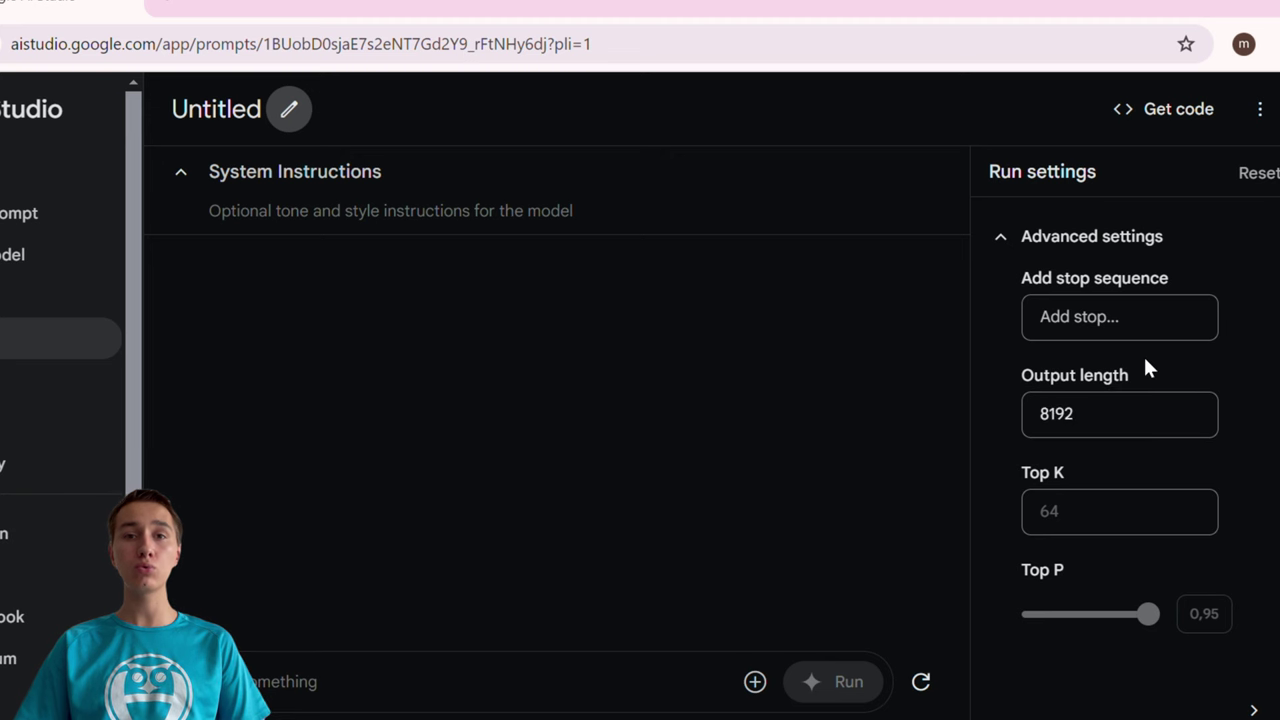
left_click(1073, 333)
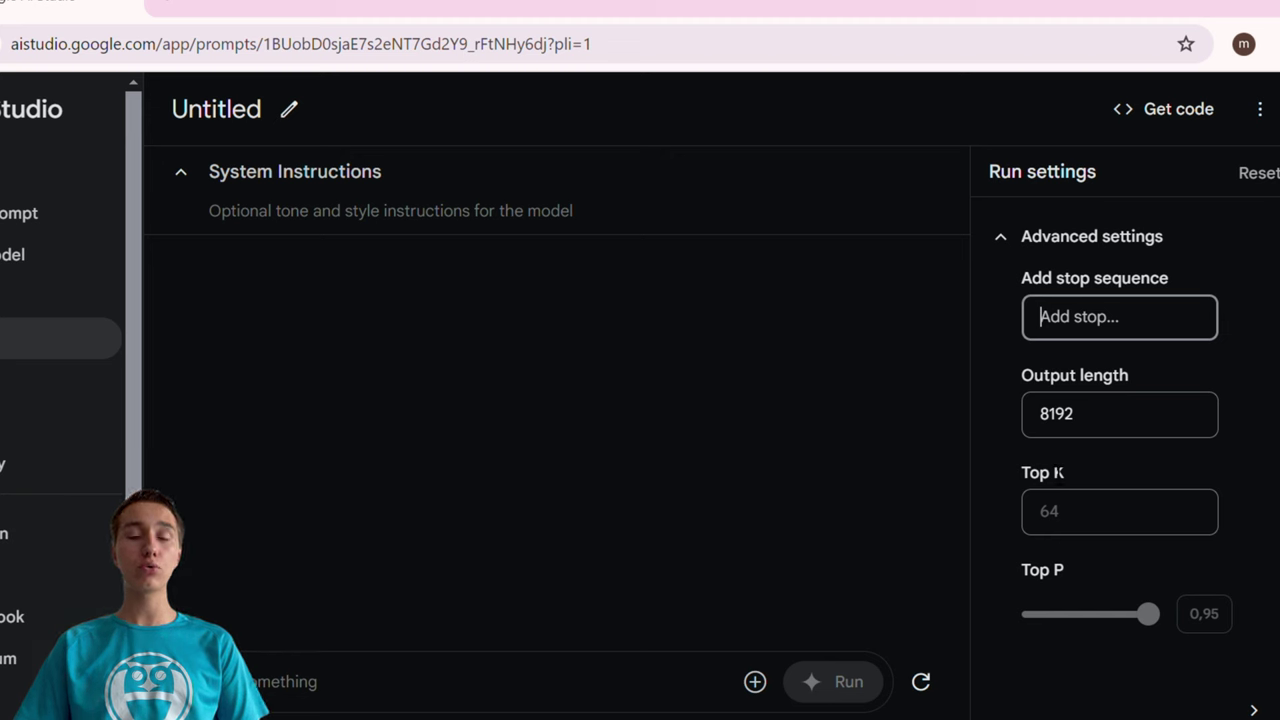
mouse_move(1139, 390)
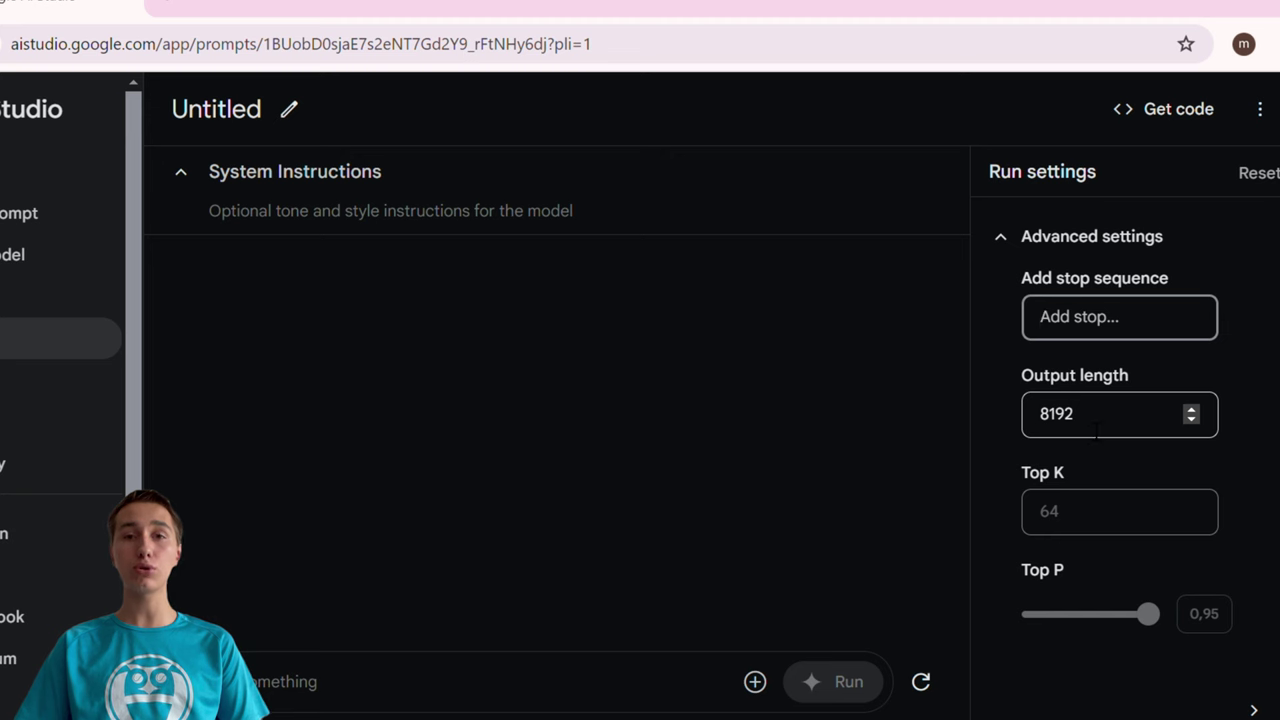
left_click_drag(1096, 430, 1061, 432)
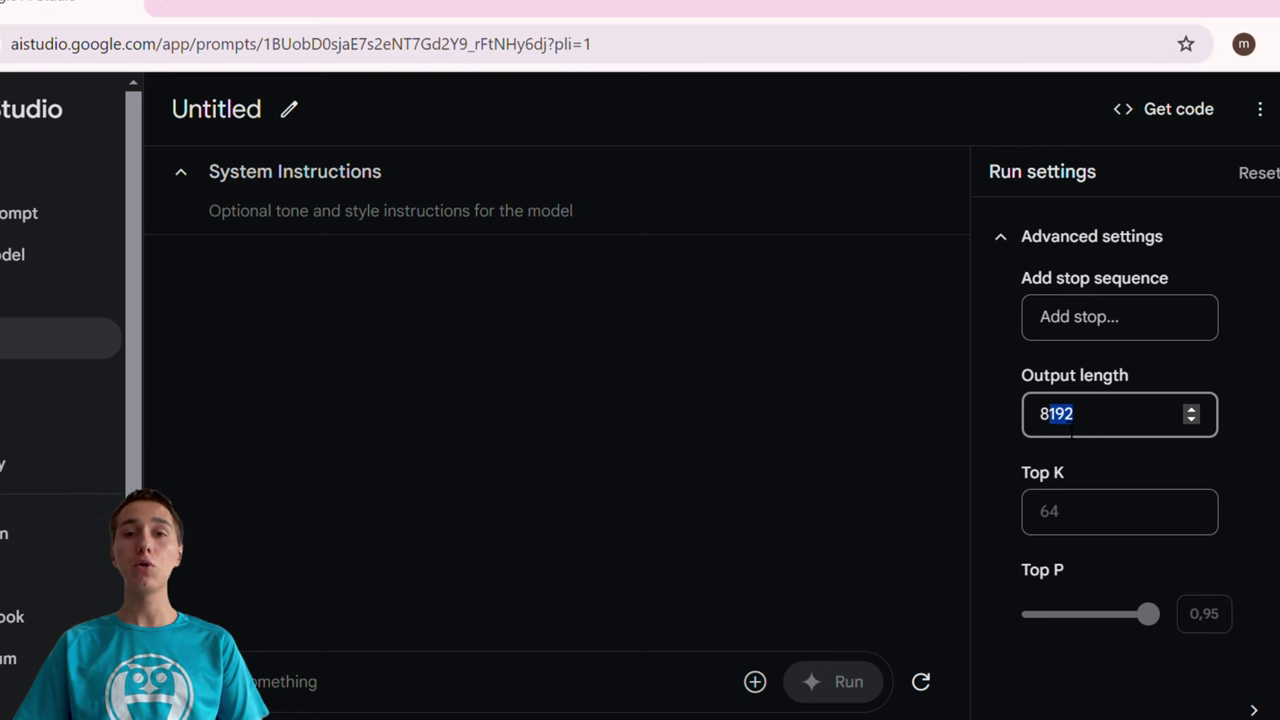
left_click(1214, 447)
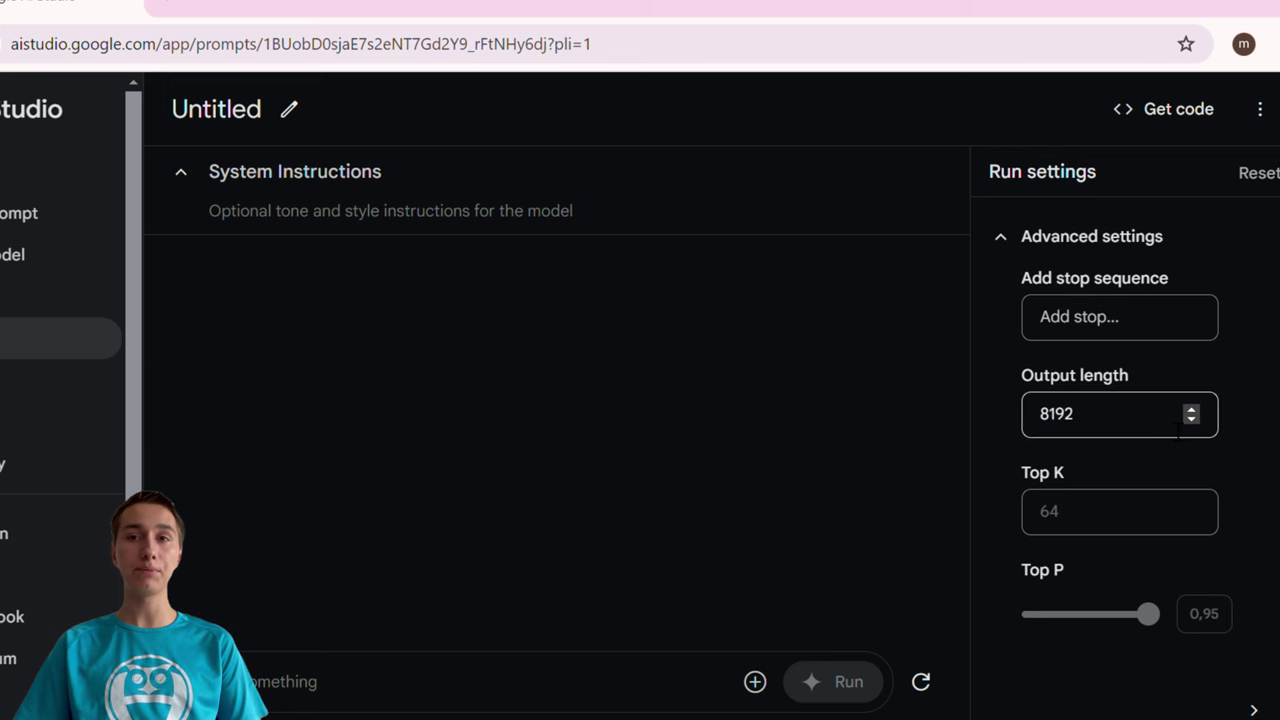
left_click(192, 189)
left_click(181, 172)
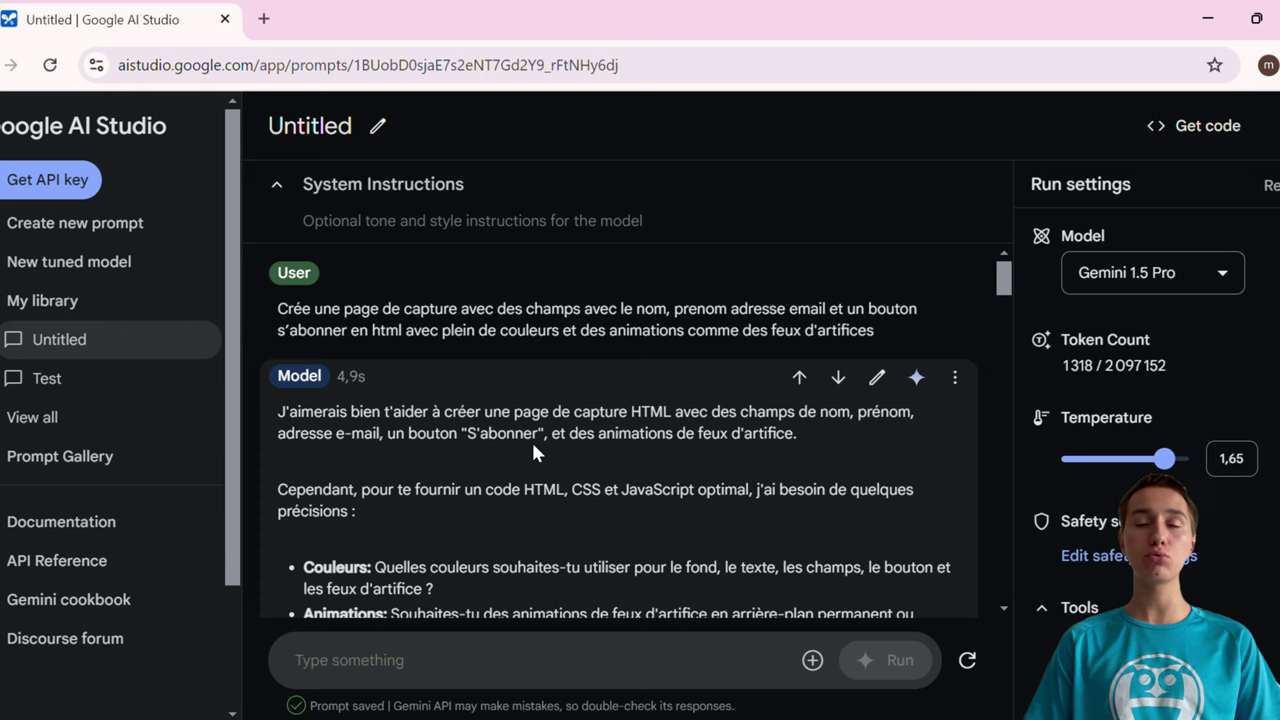
- Review the model's replies in the Untitled chat, down to the start of the HTML code for the capture page
scroll(540, 470, "down", 2)
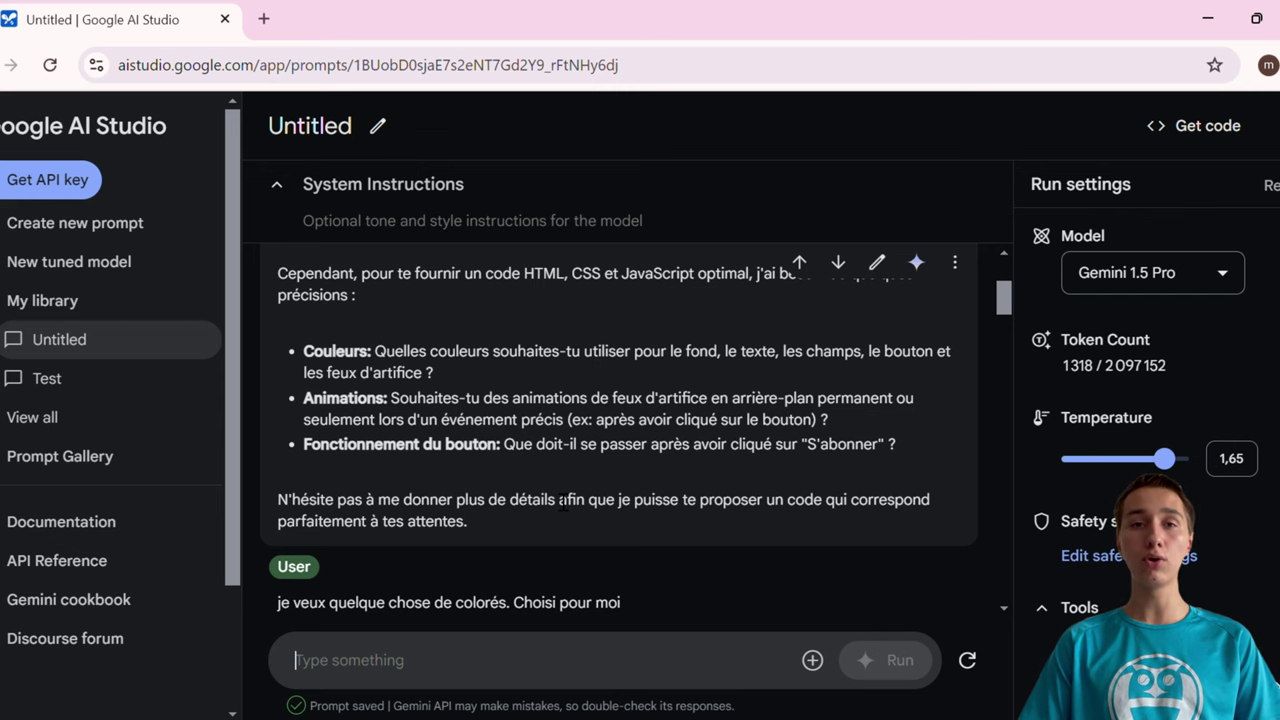
scroll(521, 467, "down", 1)
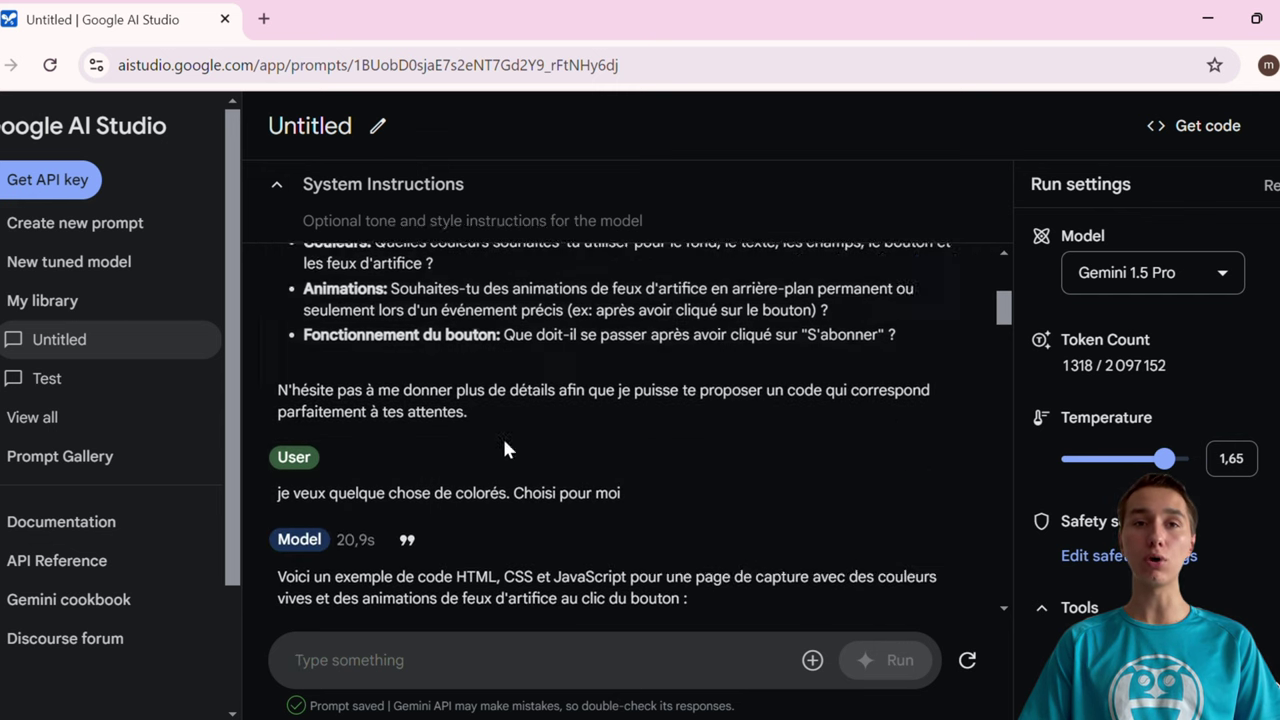
scroll(504, 450, "down", 3)
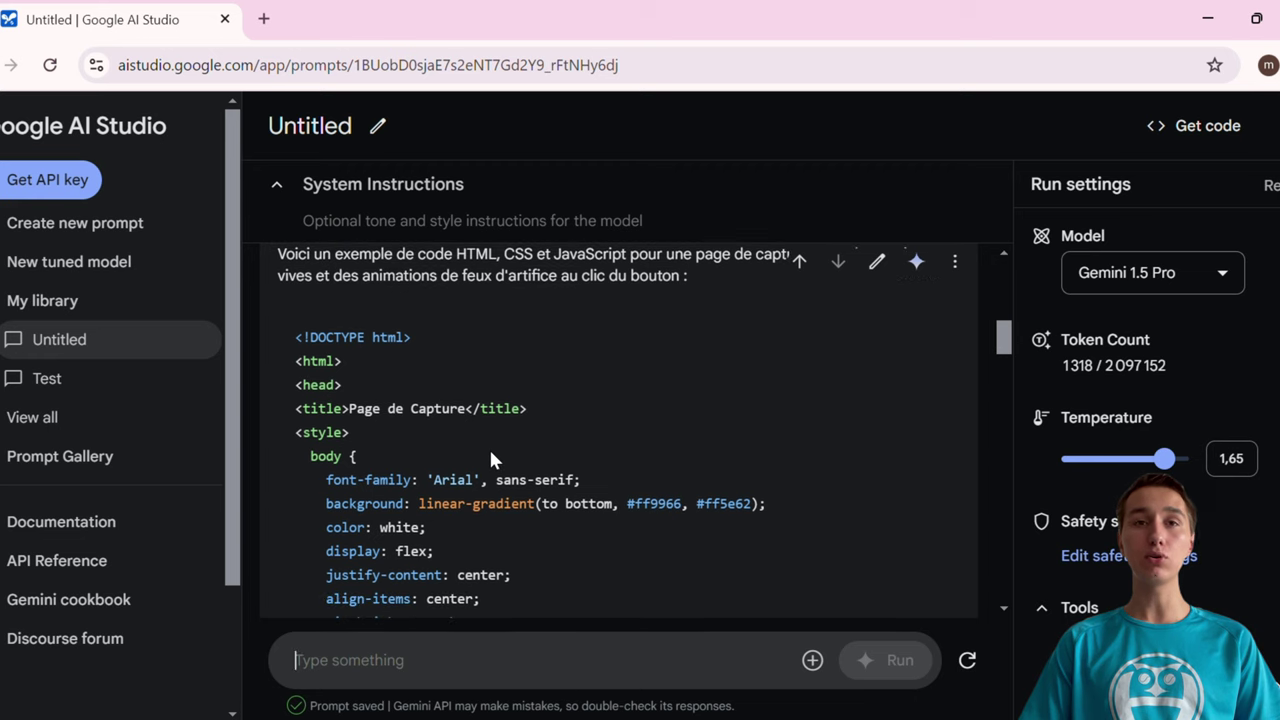
scroll(488, 446, "up", 2)
scroll(492, 442, "down", 2)
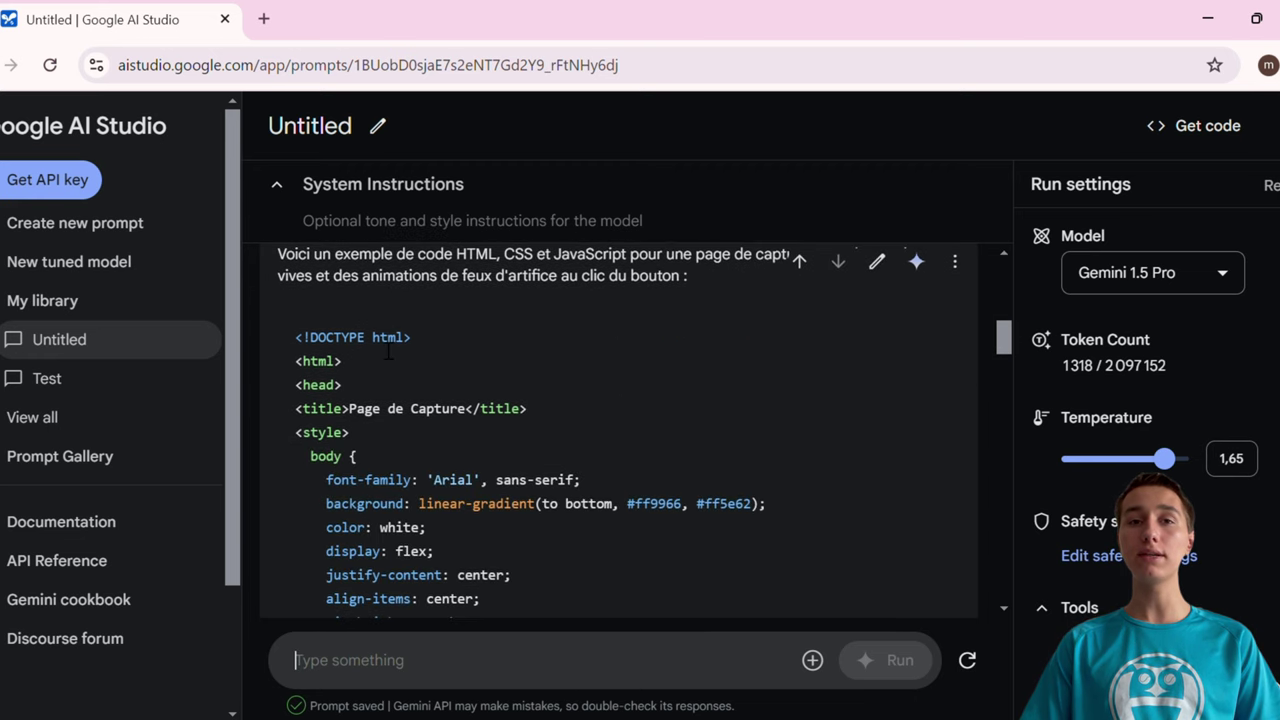
- Copy the capture page code from the model's reply and paste it into the HTML editor of a new CodePen pen
scroll(419, 402, "down", 7)
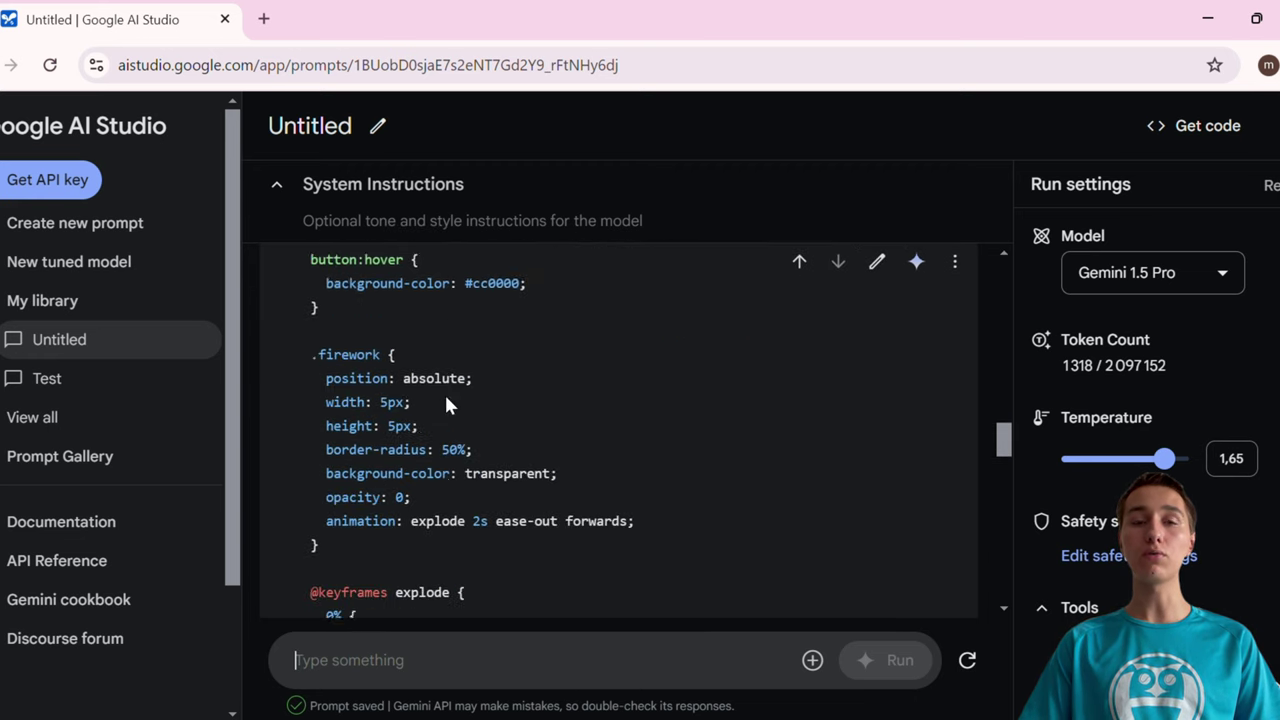
scroll(446, 404, "down", 6)
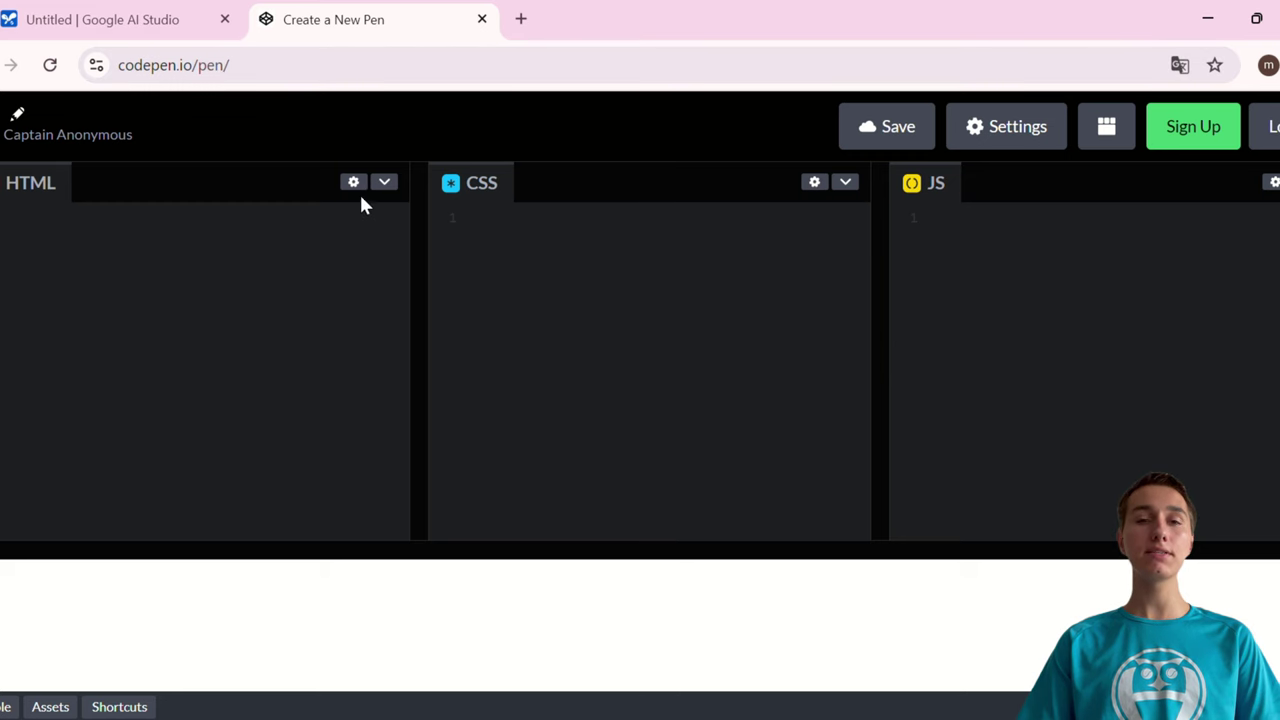
left_click(363, 248)
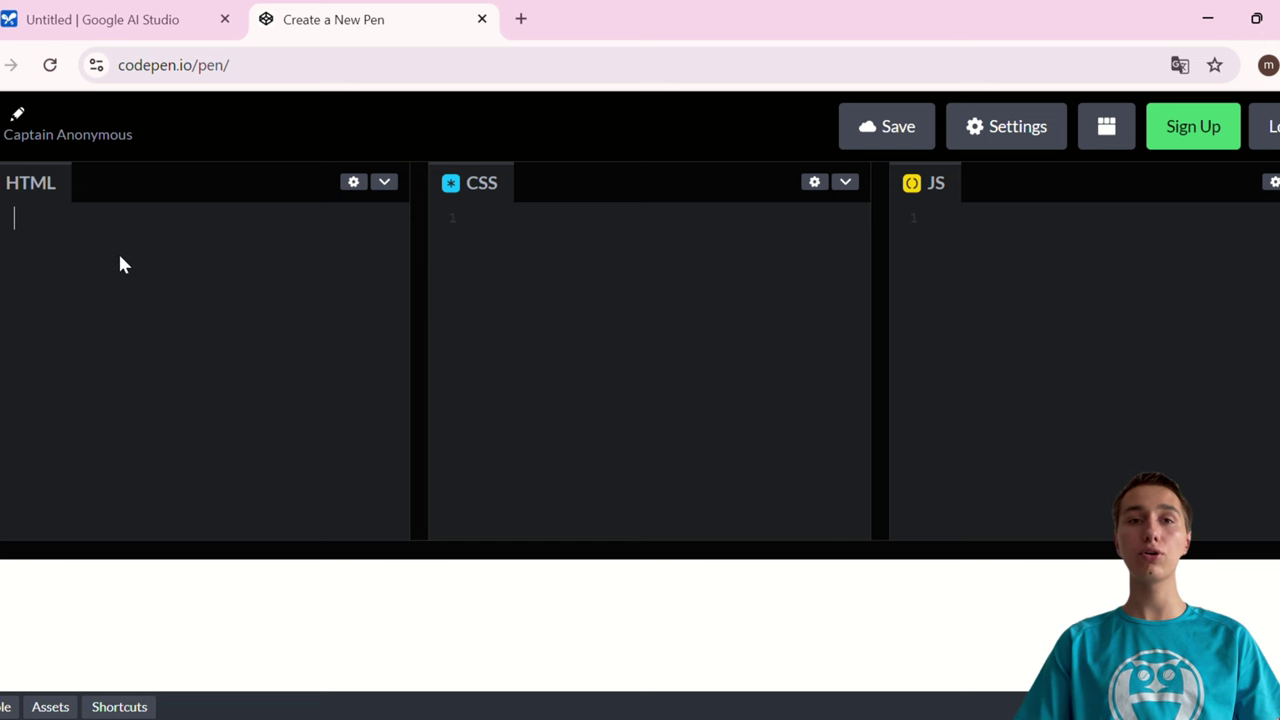
key("ctrl+v")
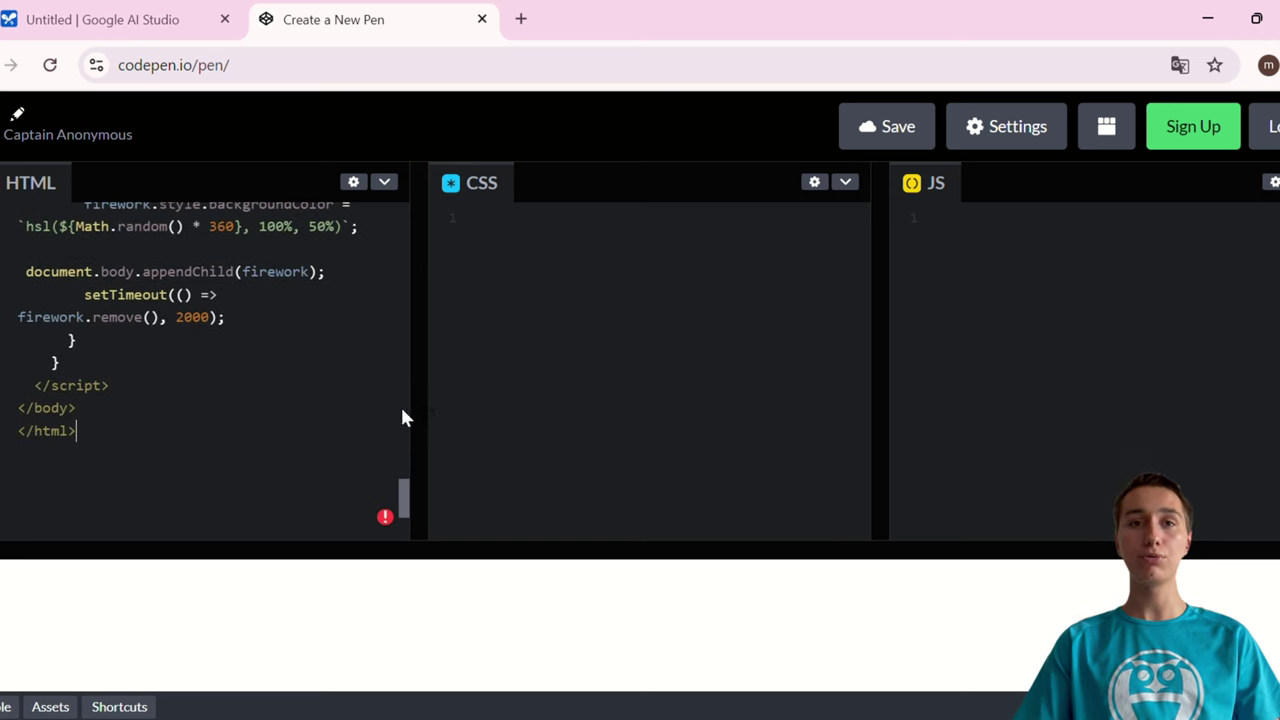
- Examine the rendered capture page in the pen's preview, including the S'abonner heading and the Nom and Prénom fields
scroll(180, 460, "up", 5)
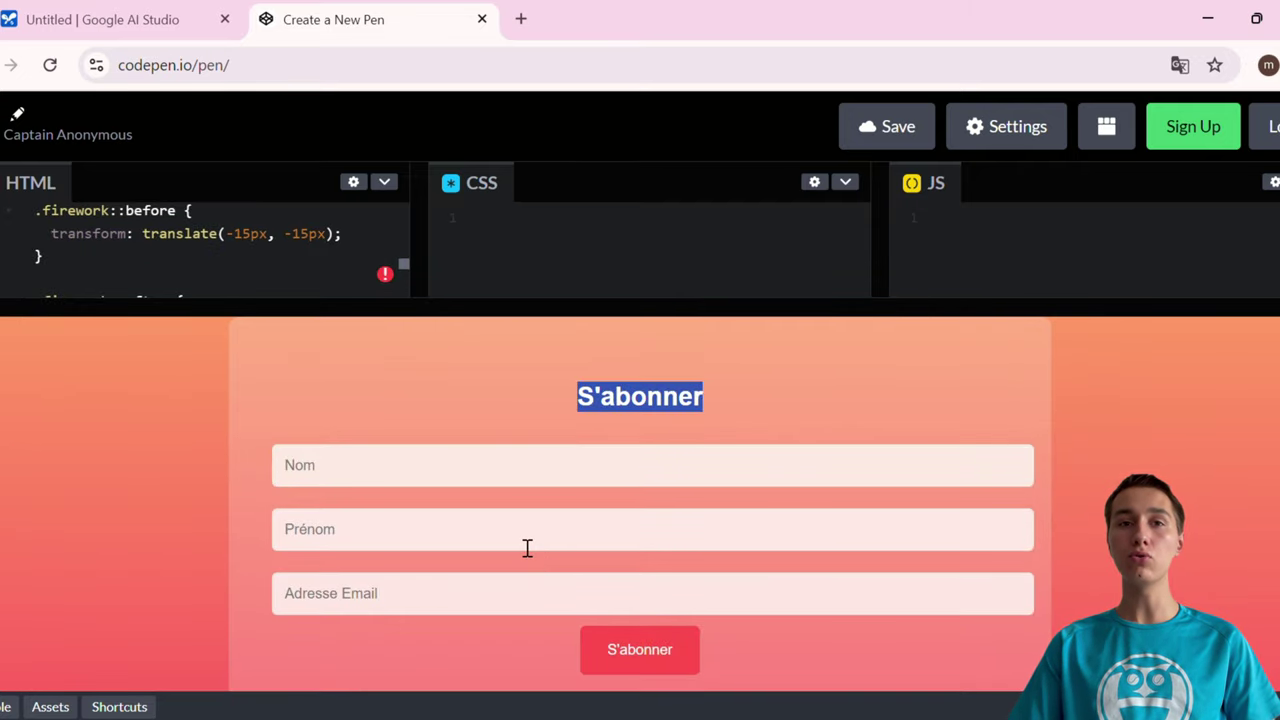
left_click(641, 419)
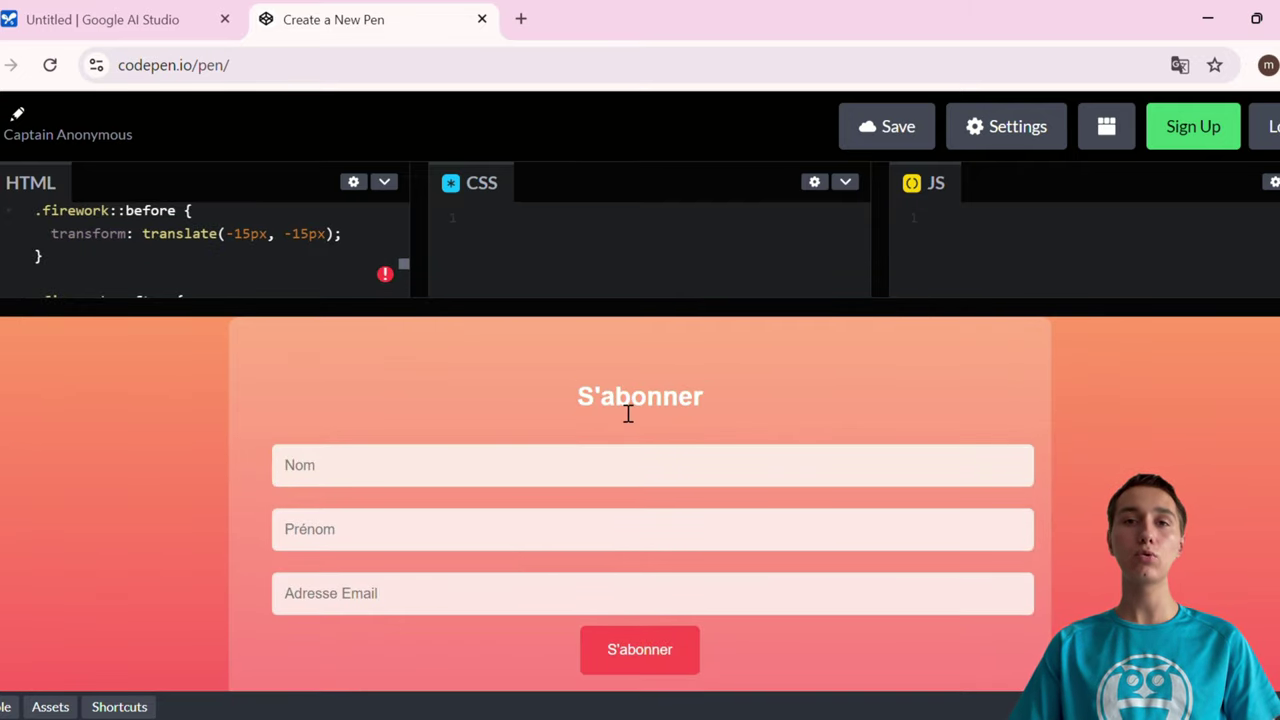
left_click(408, 480)
left_click(355, 532)
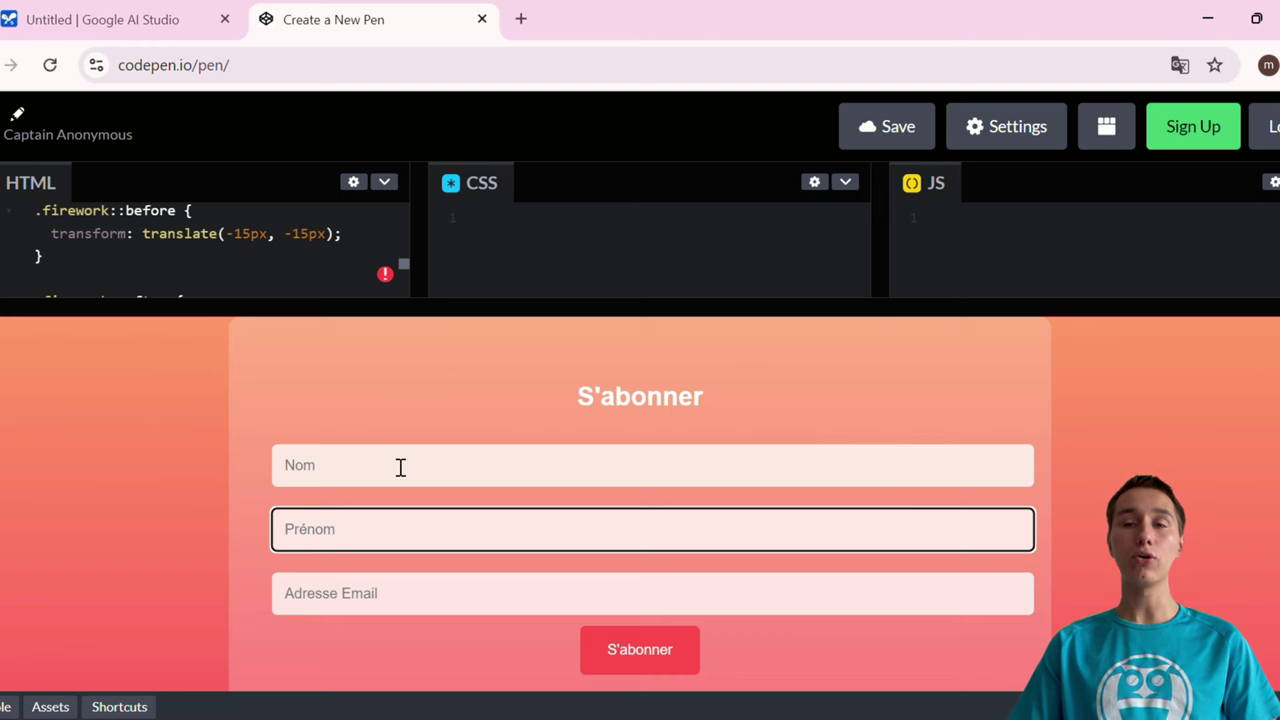
left_click(642, 487)
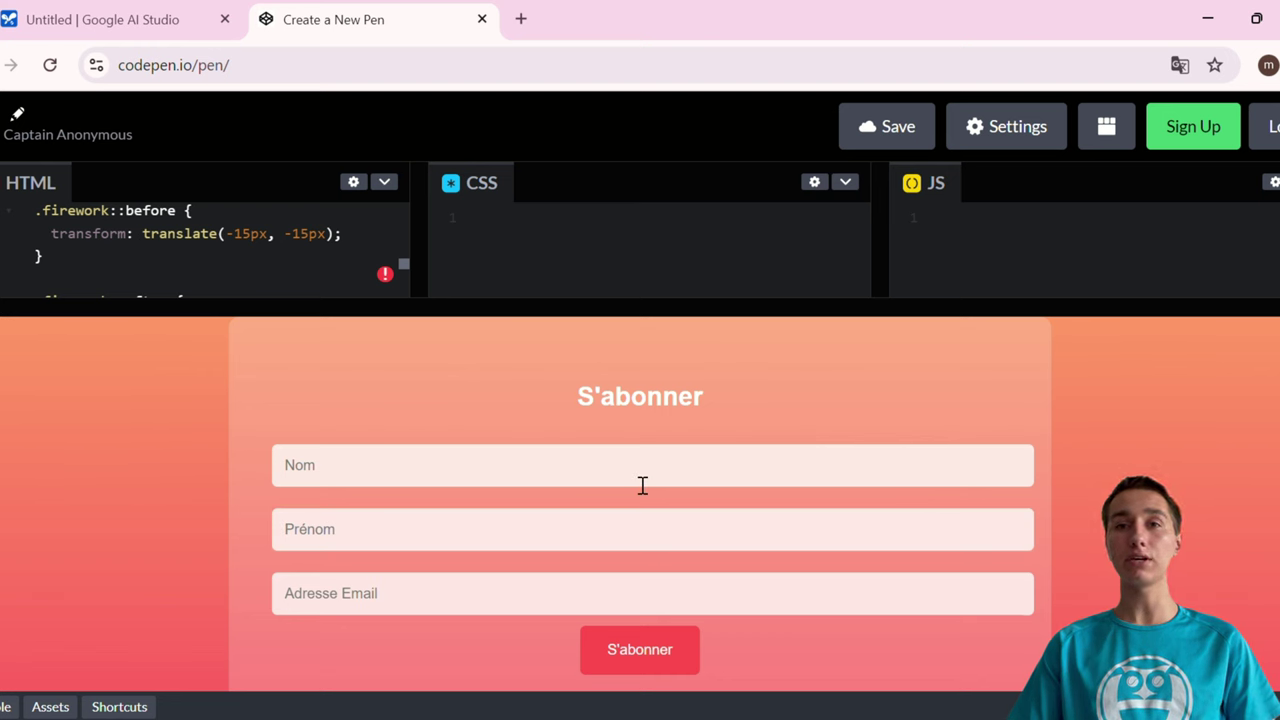
- Switch to Google AI Studio and run "Décris la journée type d'un élève au lycée." with the system instruction "Limite les réponses en 2 paragraphes"
key("ctrl+Tab")
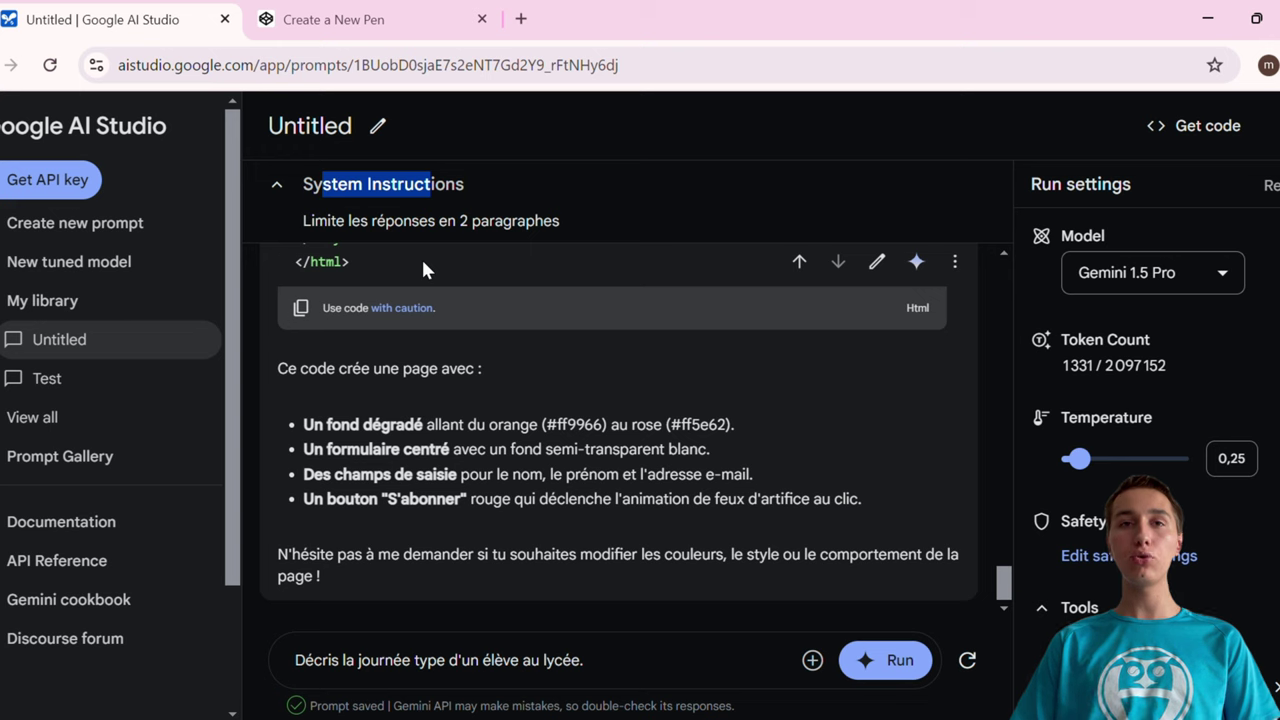
left_click(394, 221)
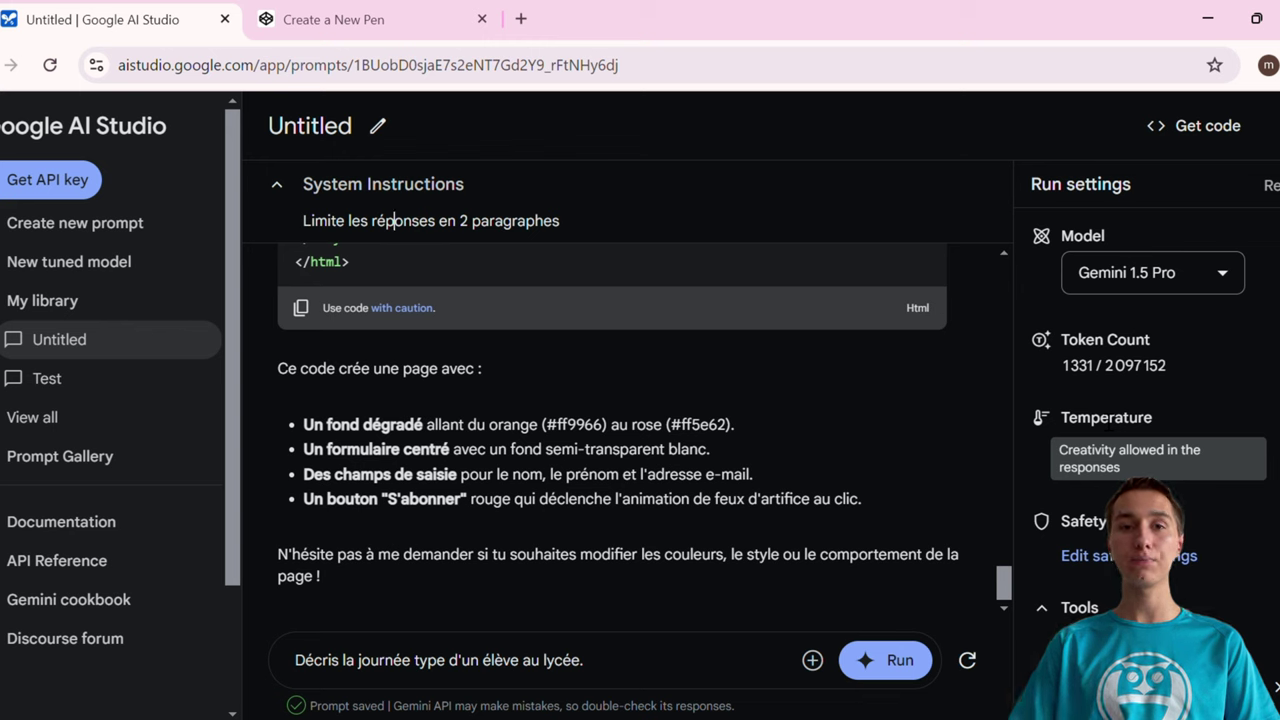
left_click(328, 668)
key("ctrl+Return")
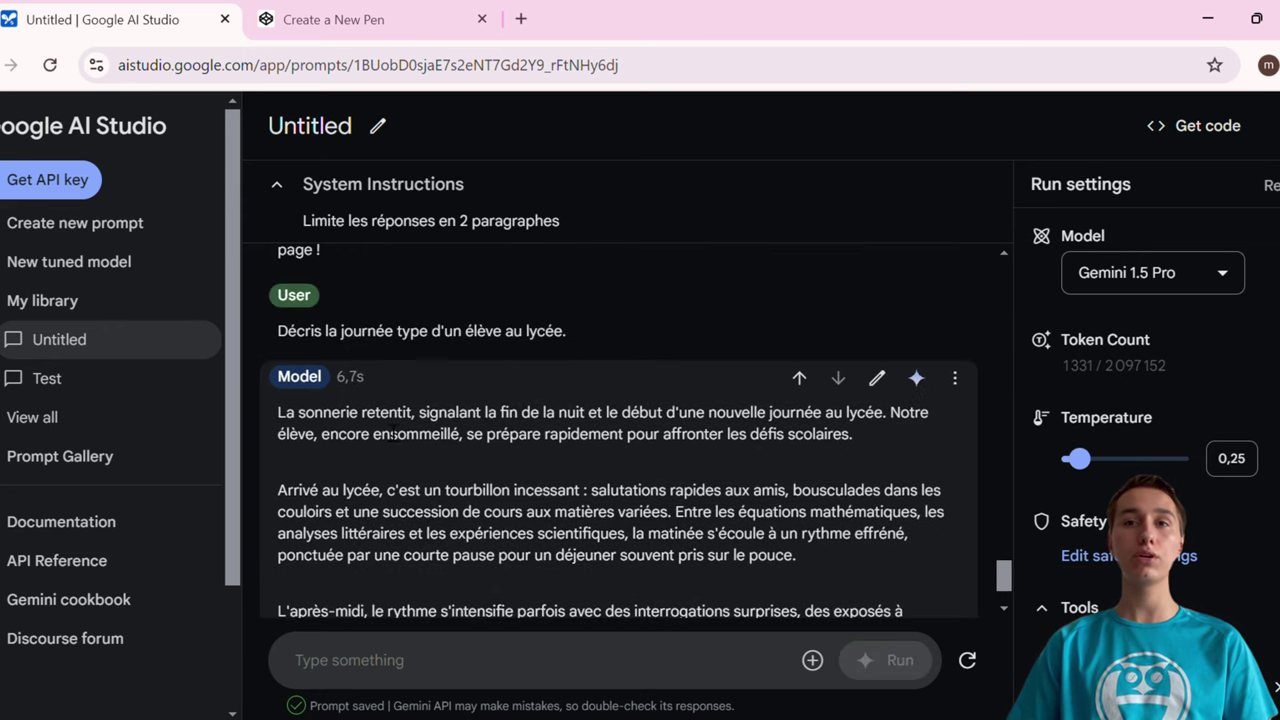
scroll(392, 455, "down", 2)
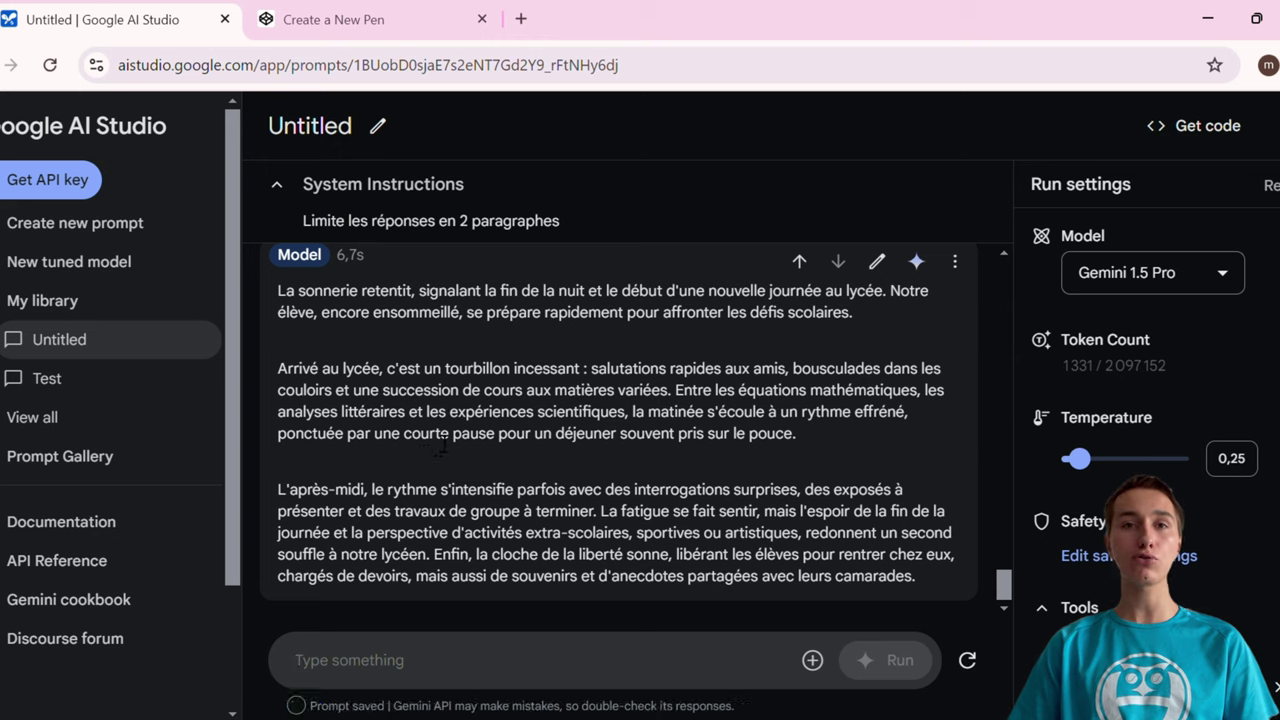